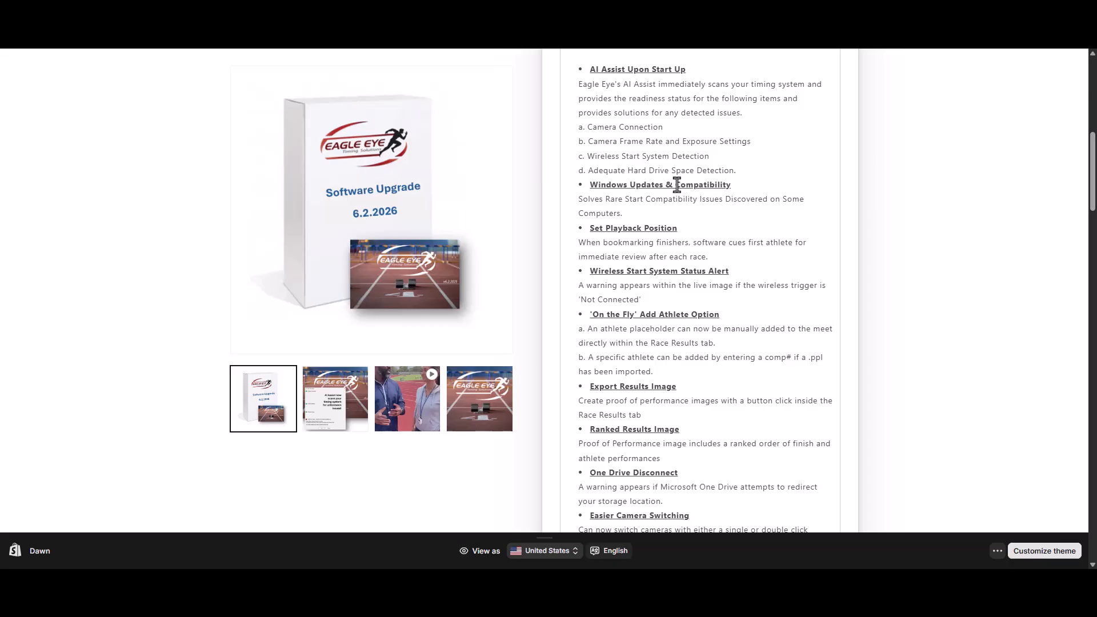
- Highlight the release notes on Windows Updates & Compatibility, Set Playback Position, Wireless Start System Status Alert and 'On the Fly' Add Athlete Option
drag(589, 185, 704, 185)
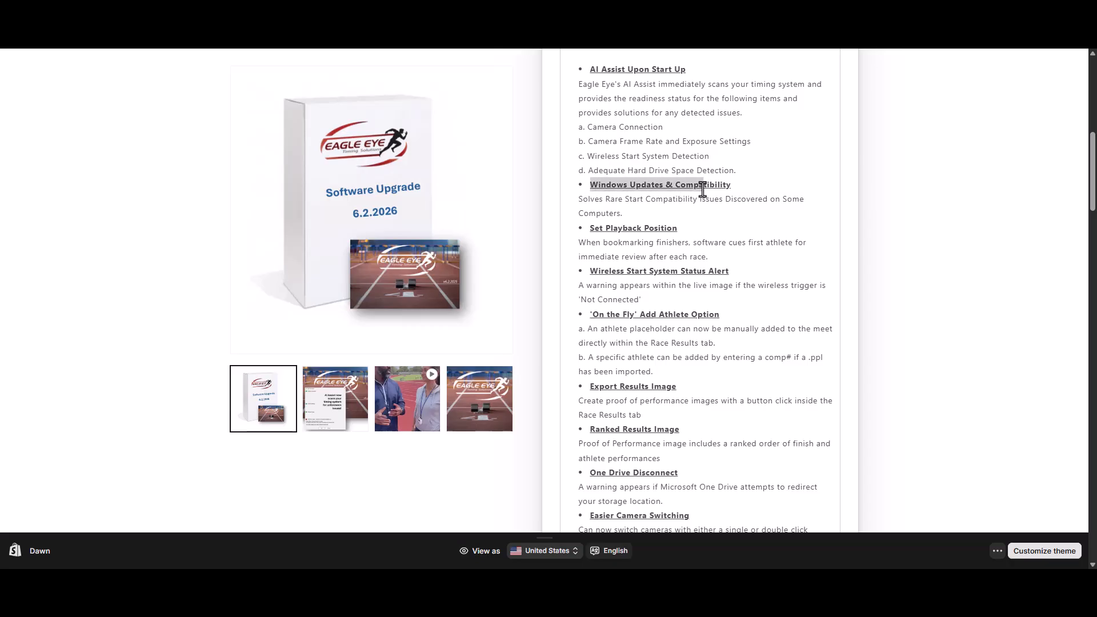
click(686, 238)
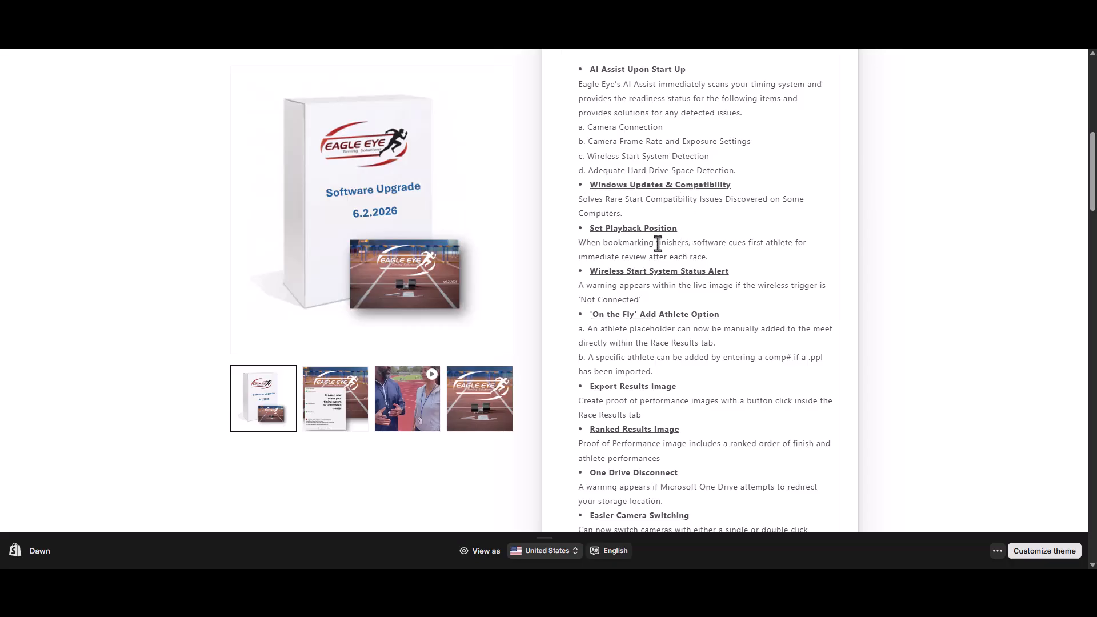
drag(657, 244, 718, 257)
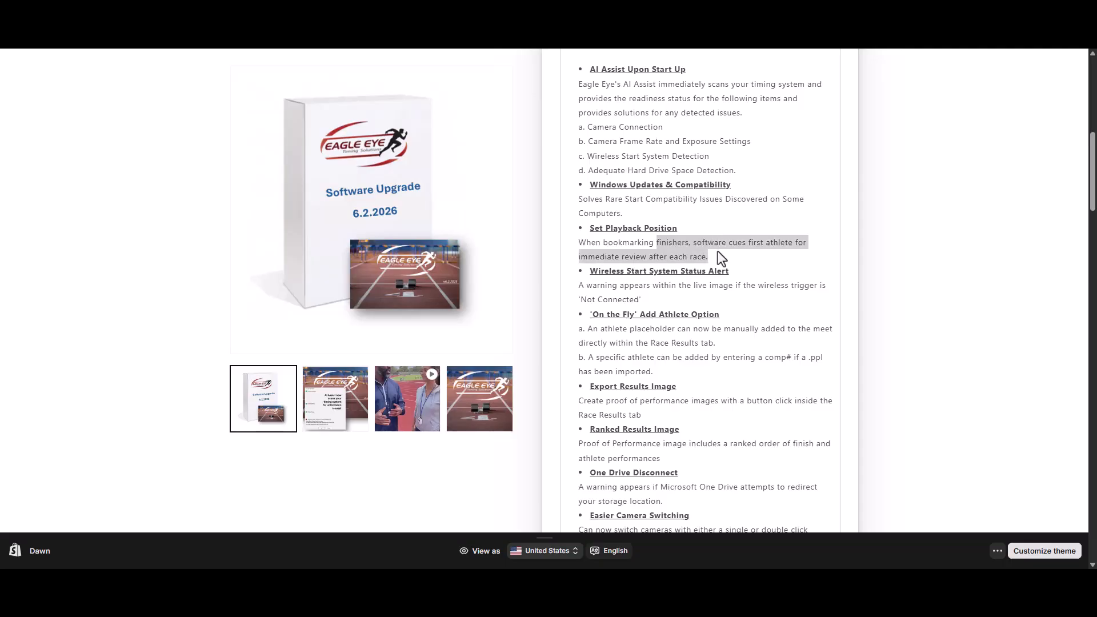
click(694, 285)
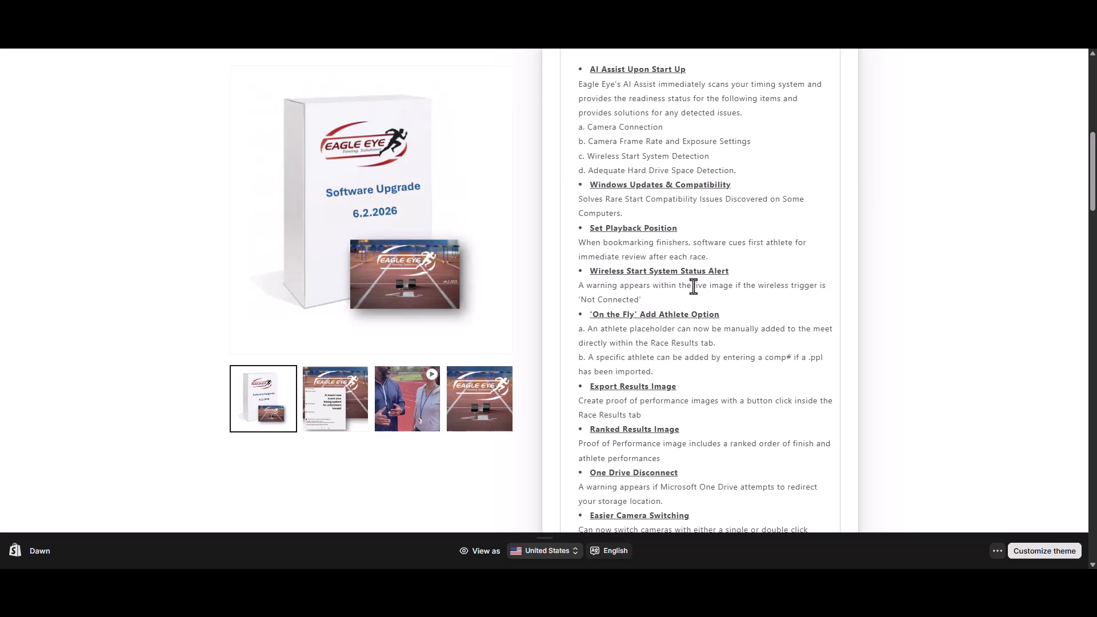
drag(693, 285, 753, 297)
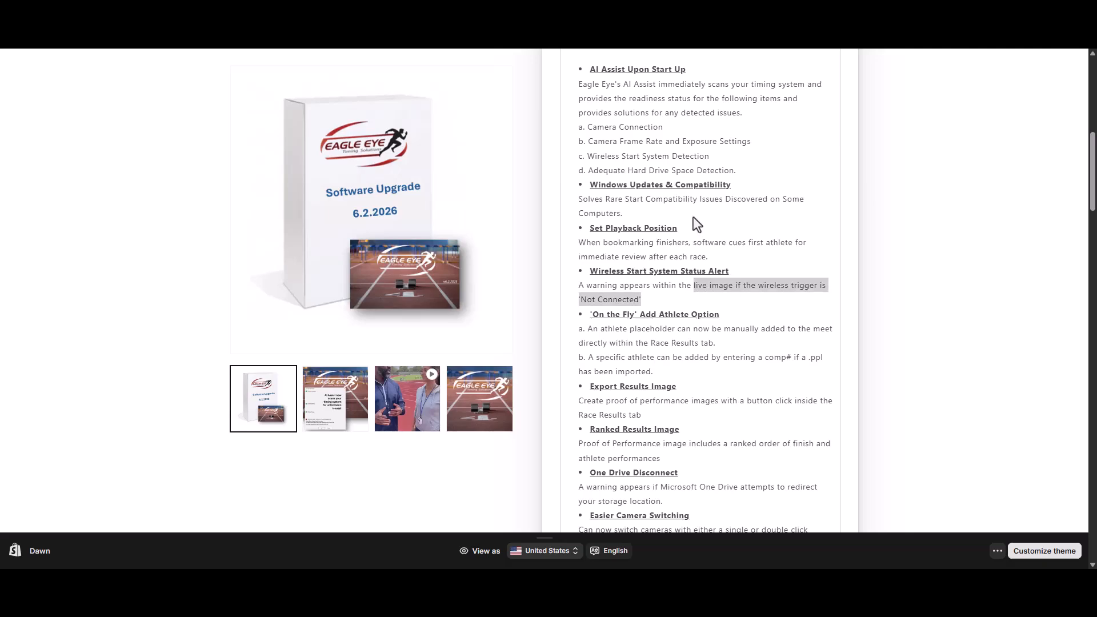
scroll(659, 279, down, 1)
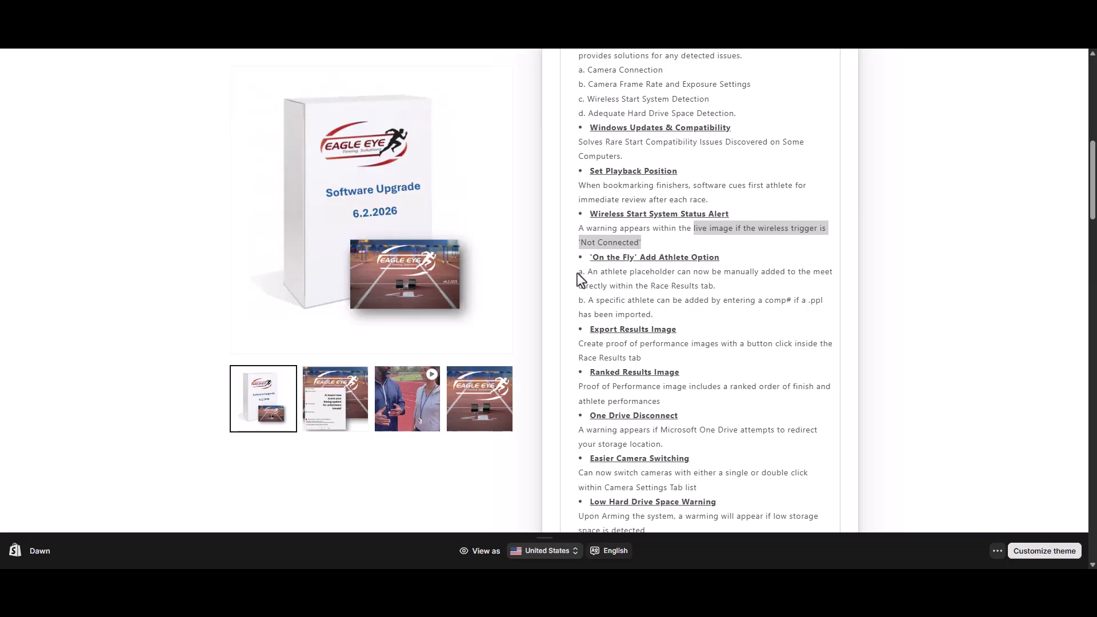
drag(581, 275, 663, 308)
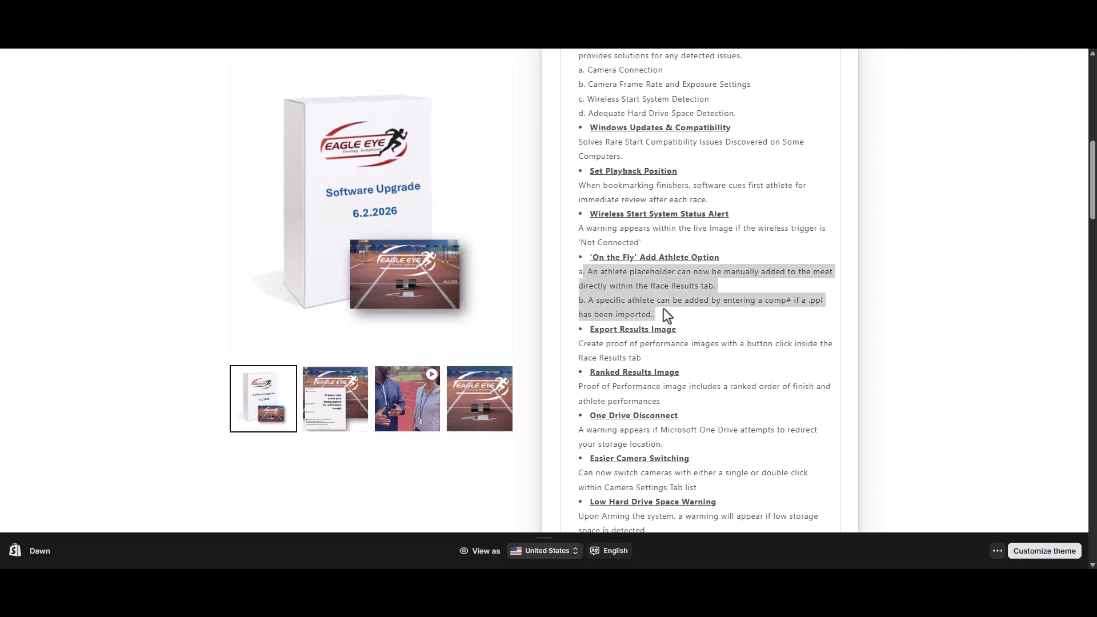
scroll(664, 309, down, 1)
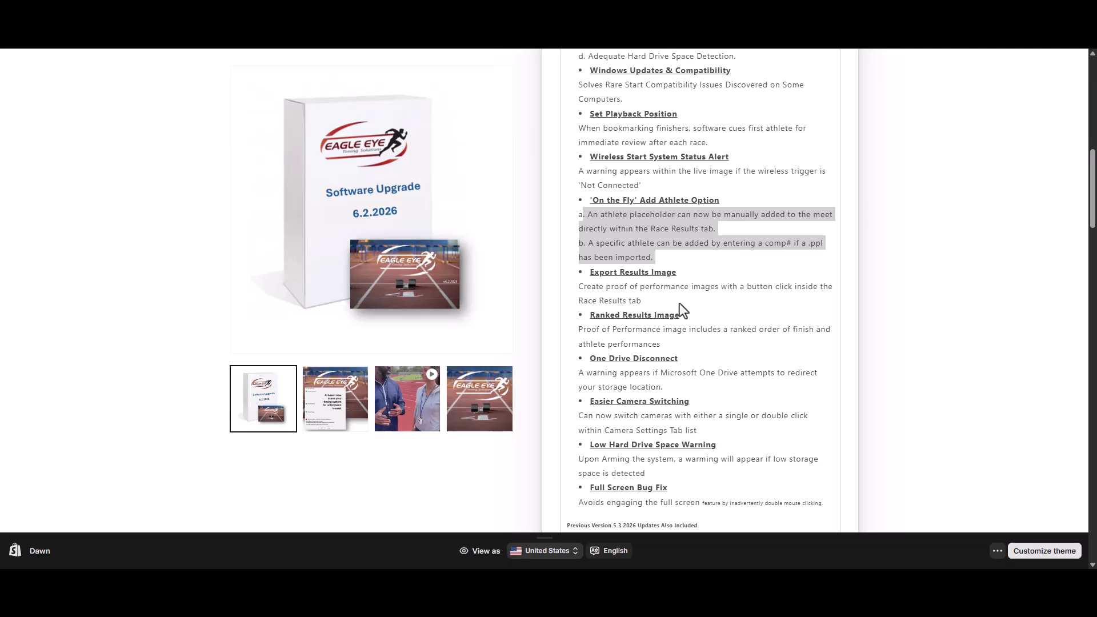
- Read the remaining 6.2.2026 release notes through Full Screen Bug Fix, then return to AI Assist Upon Start Up
scroll(680, 304, down, 1)
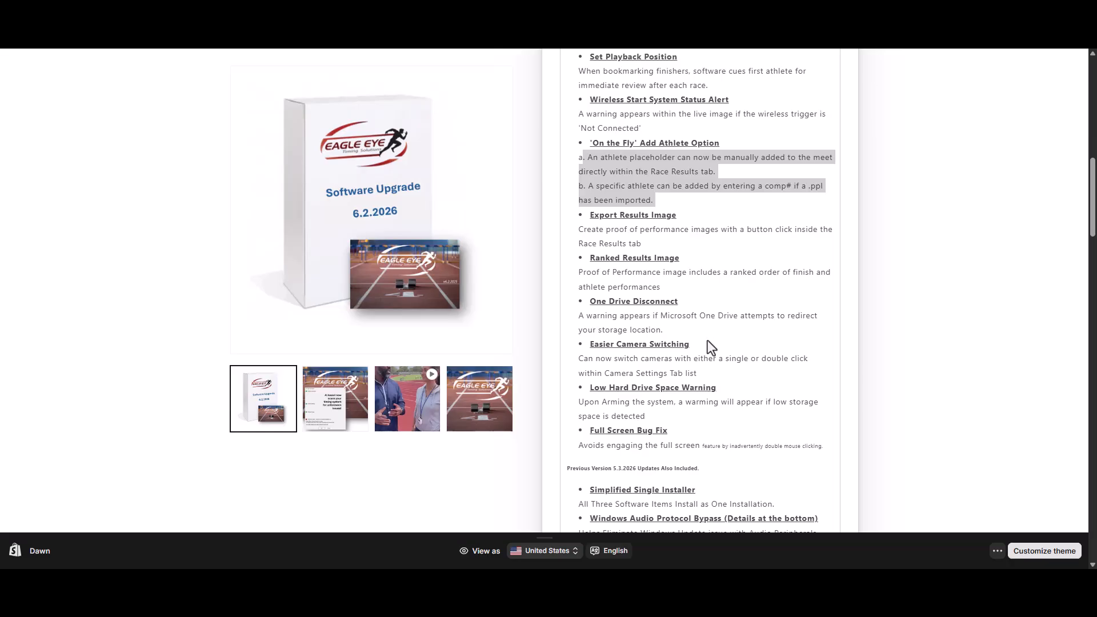
scroll(708, 343, down, 1)
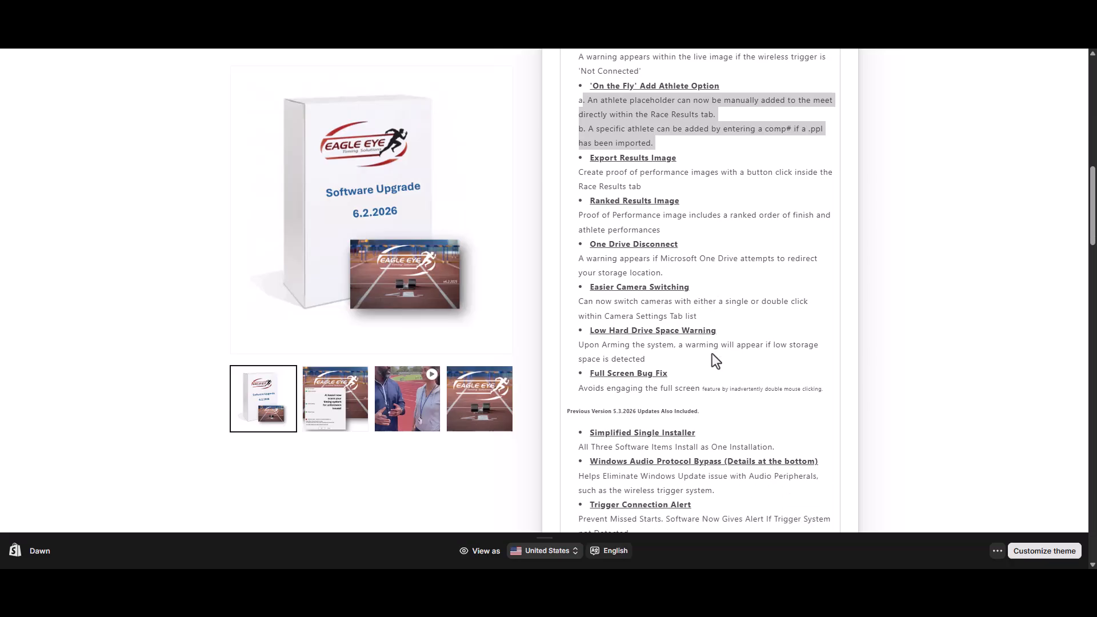
scroll(712, 355, up, 6)
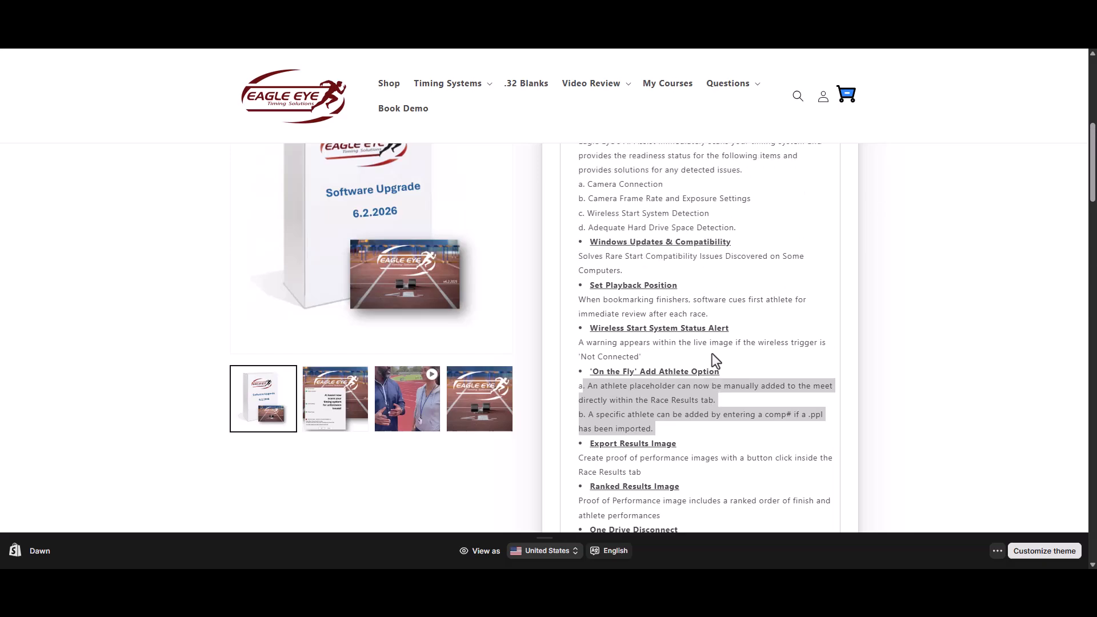
scroll(713, 353, up, 1)
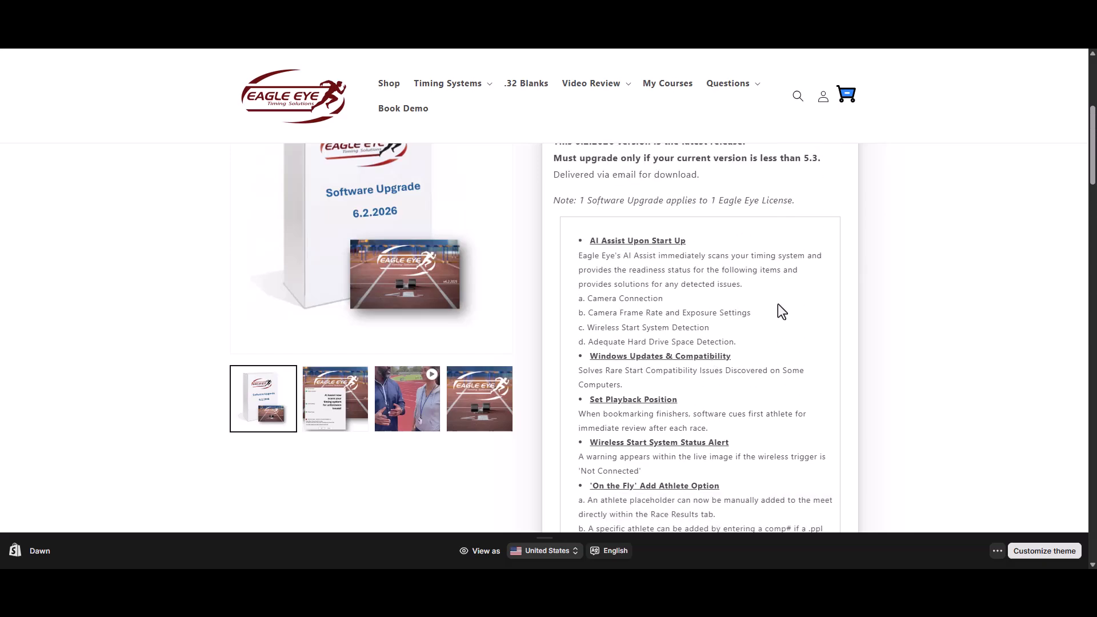
scroll(777, 304, down, 1)
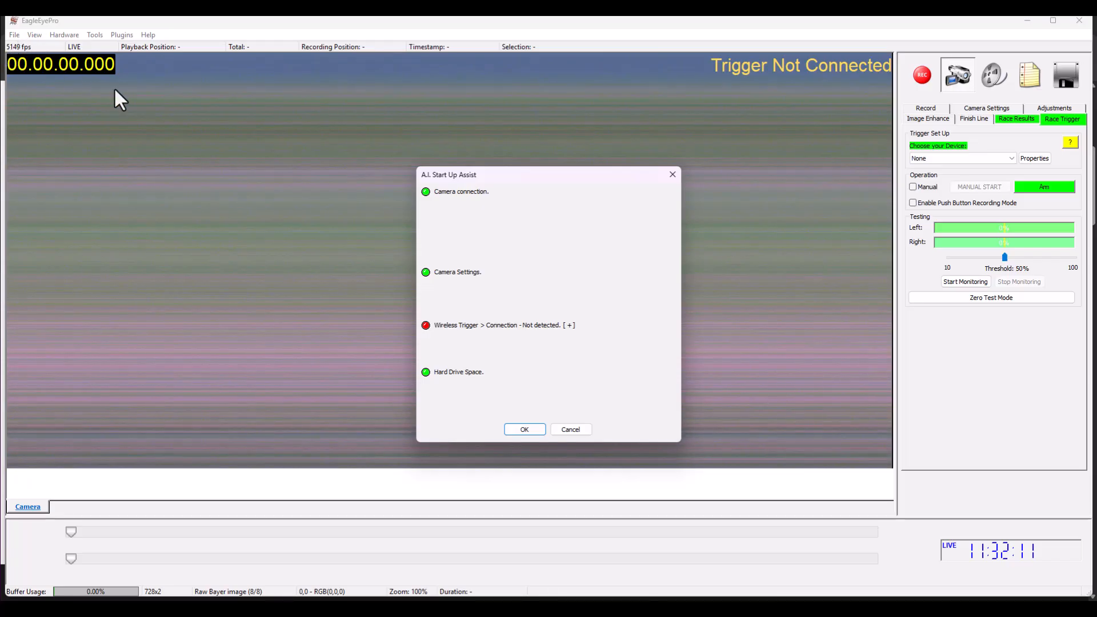
- In EagleEyePro, examine the wireless trigger's troubleshooting details in the A.I. Start Up Assist dialog, then accept and close it
drag(512, 180, 424, 150)
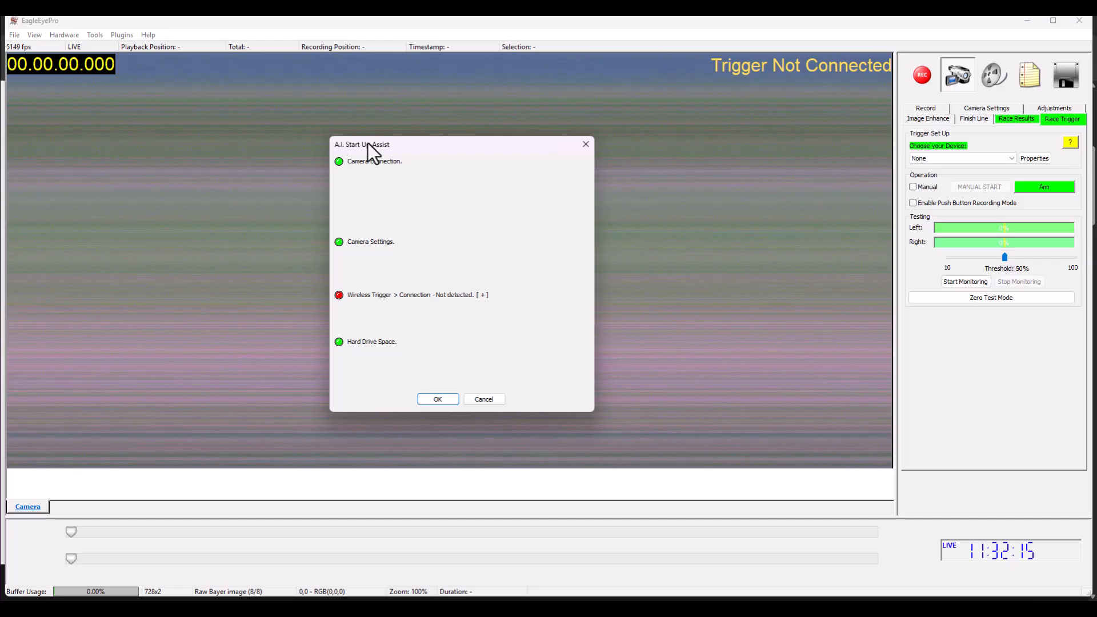
drag(440, 146, 450, 146)
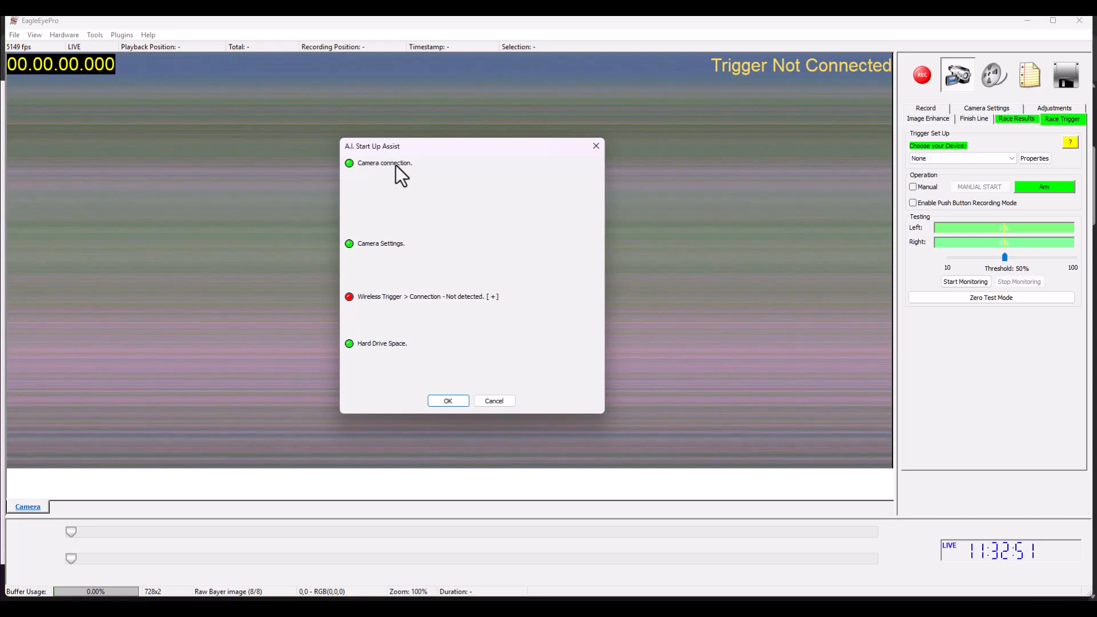
click(492, 298)
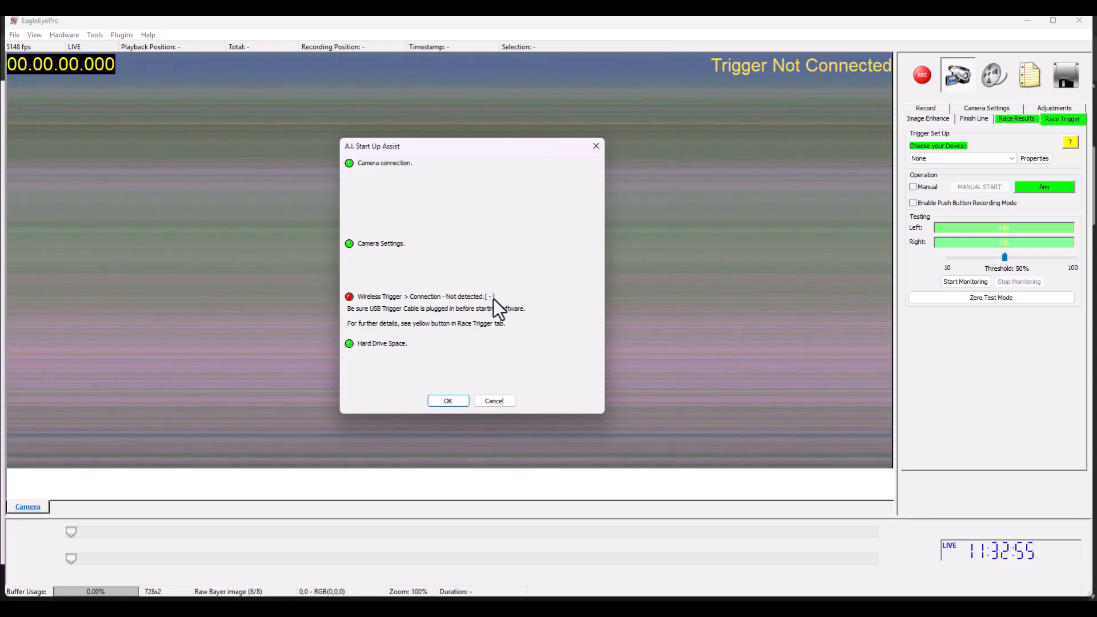
click(492, 298)
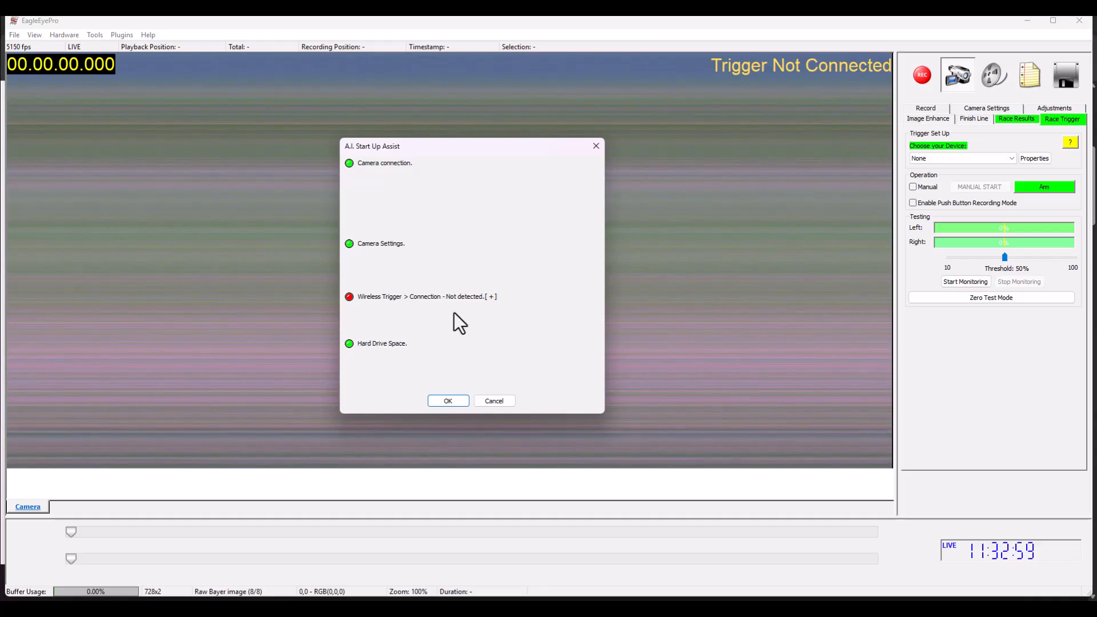
click(493, 297)
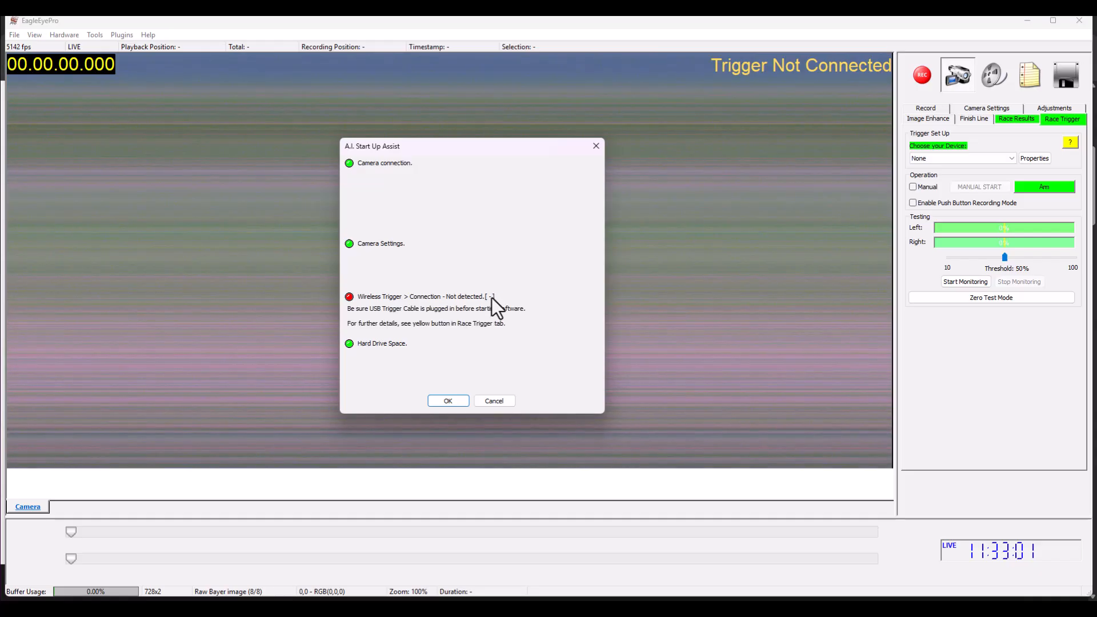
click(492, 297)
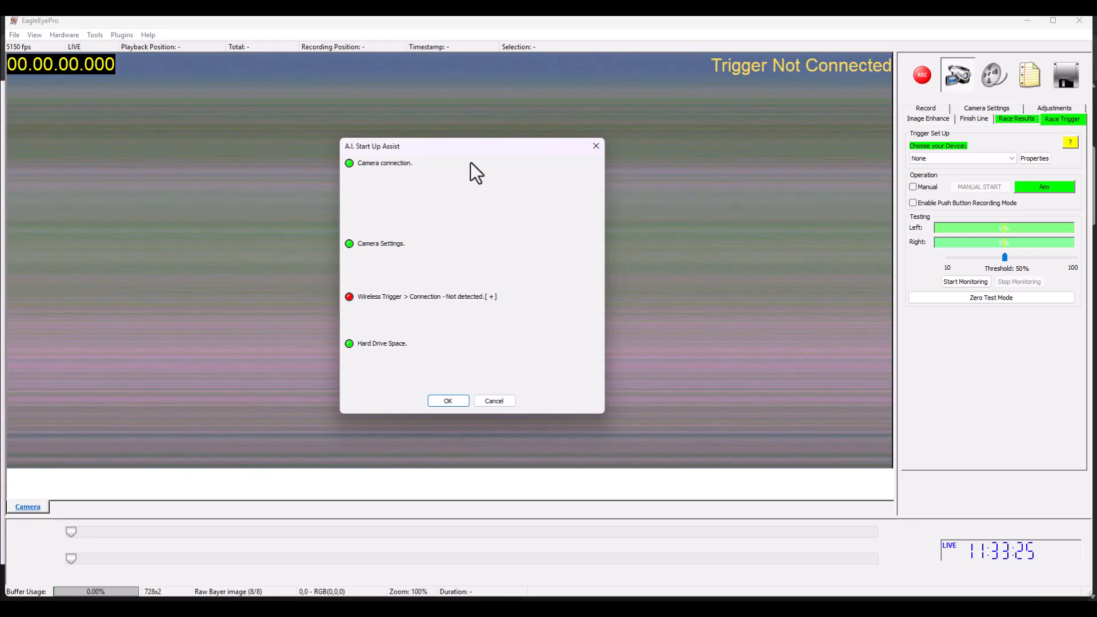
drag(471, 149, 389, 136)
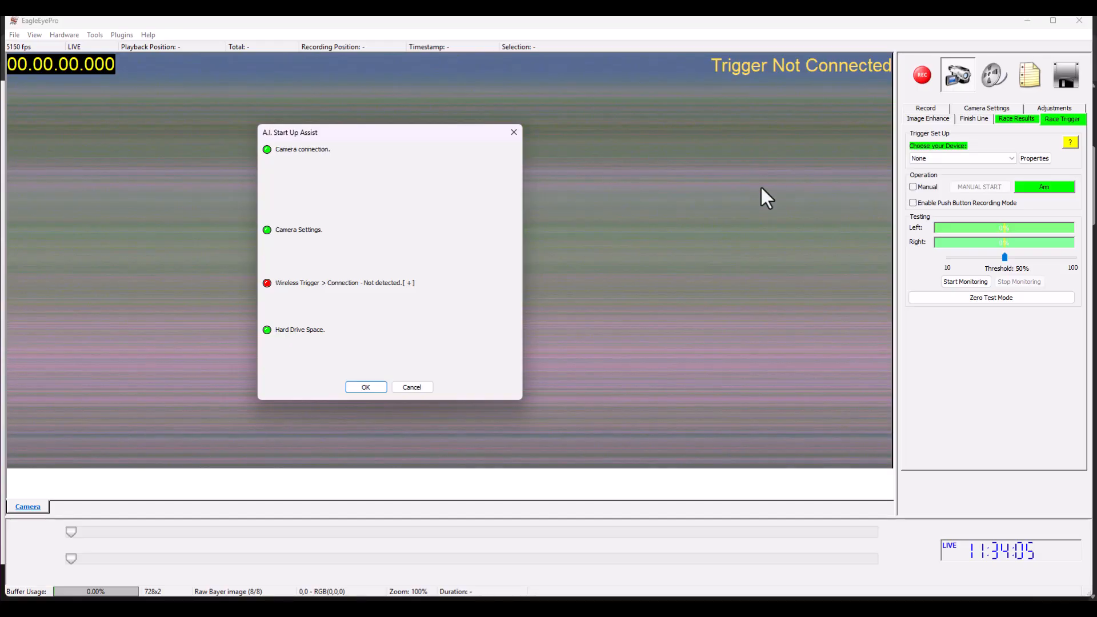
click(368, 389)
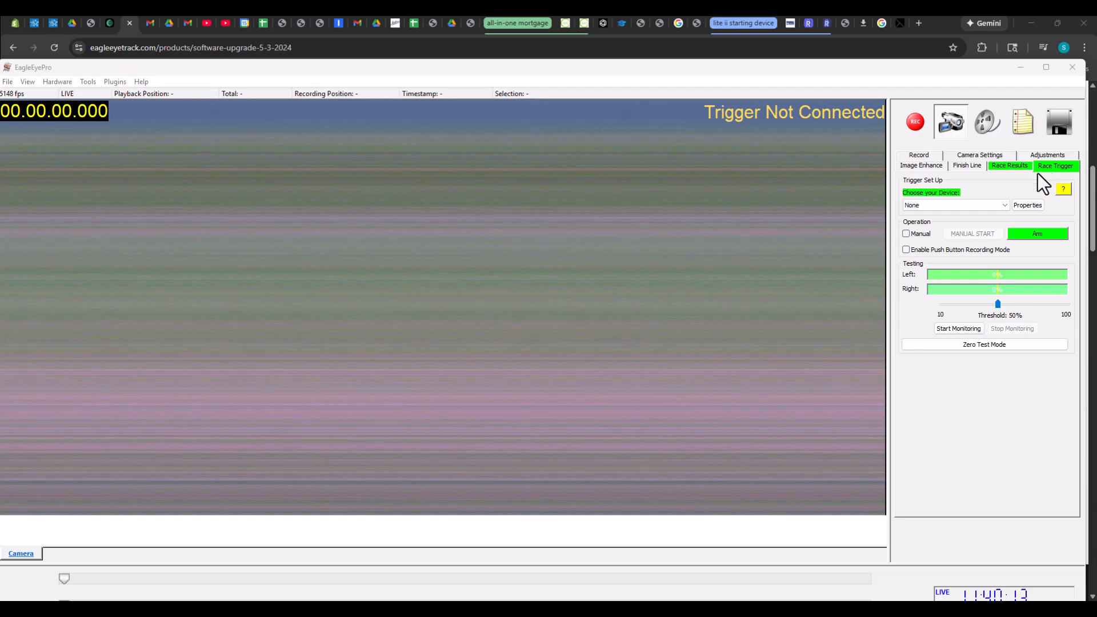
- Set the race trigger device to 900 Series USB Audio
click(1003, 205)
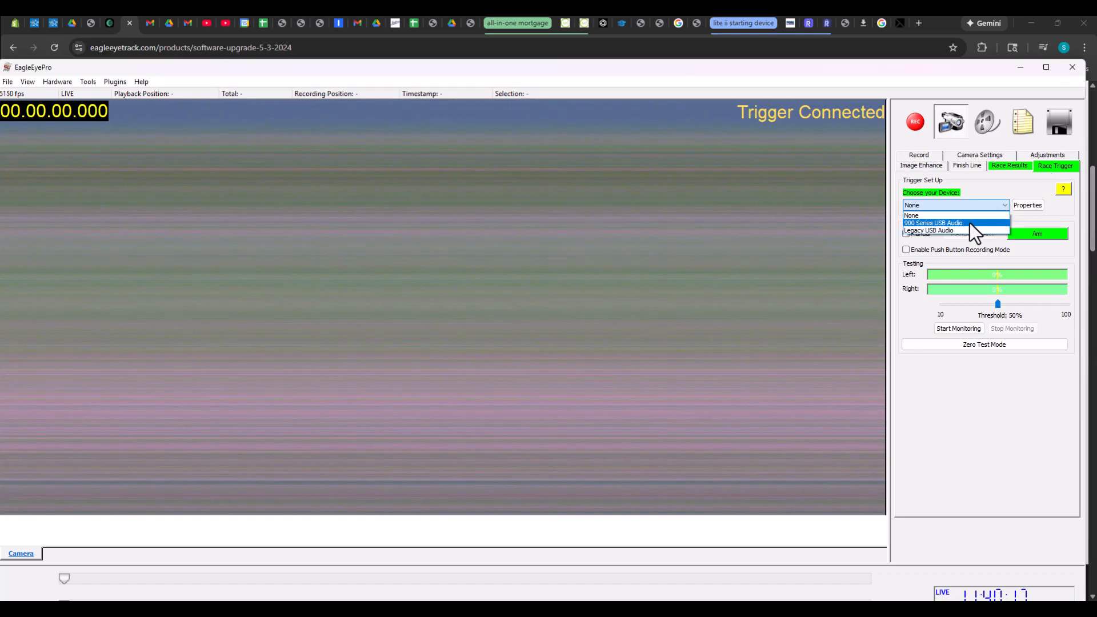
click(969, 223)
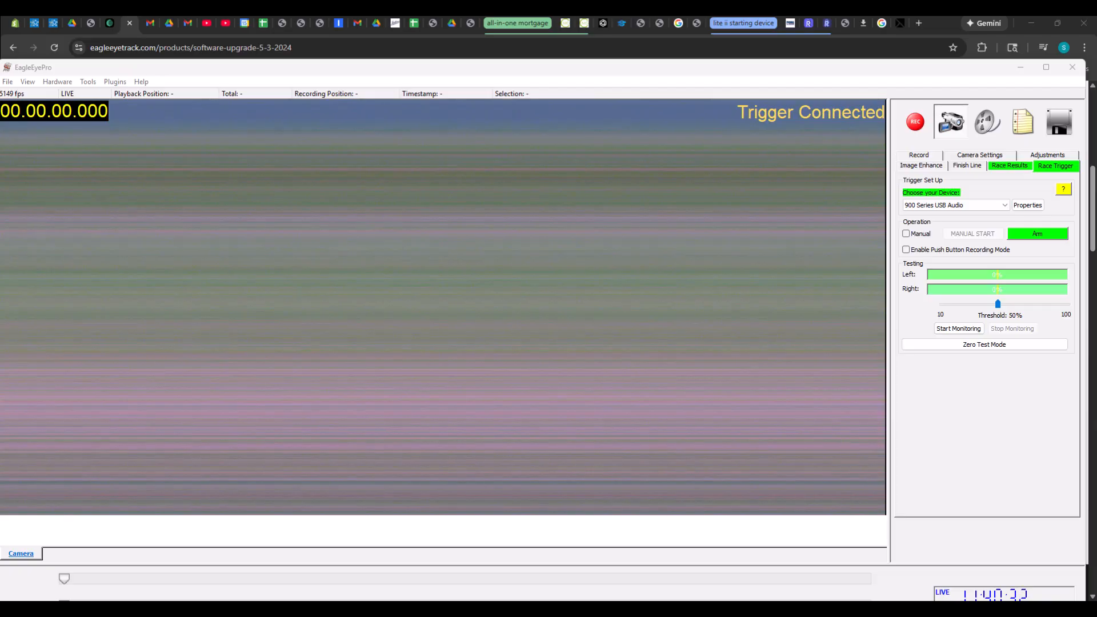
- Record a short sequence from the live camera and stop the recording
mouse_move(680, 68)
mouse_down()
mouse_move(702, 66)
mouse_move(683, 64)
mouse_up()
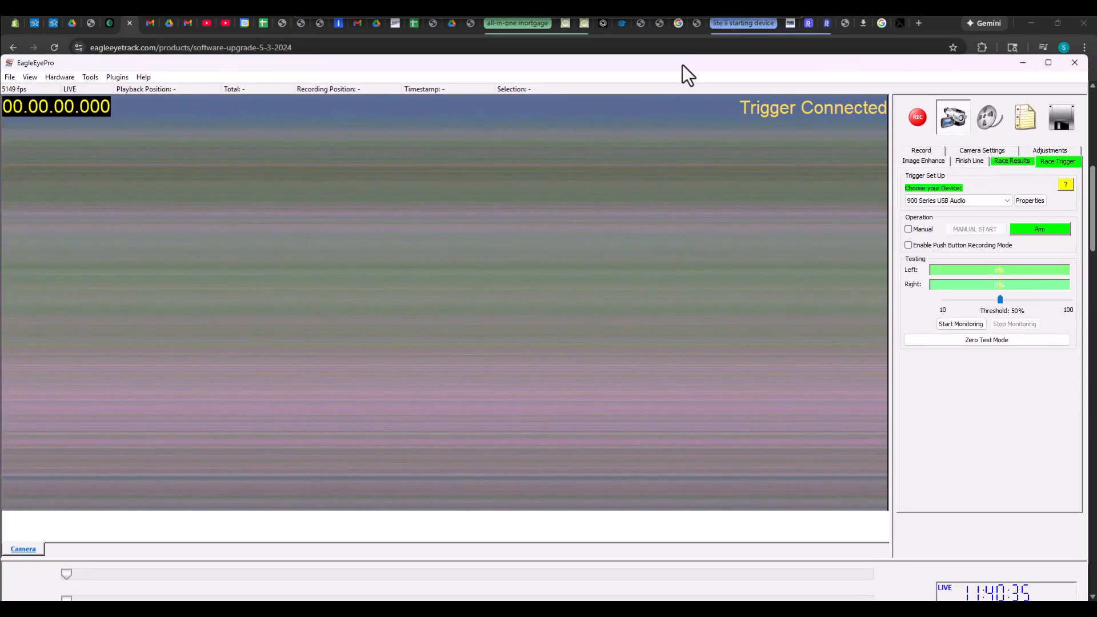
click(917, 117)
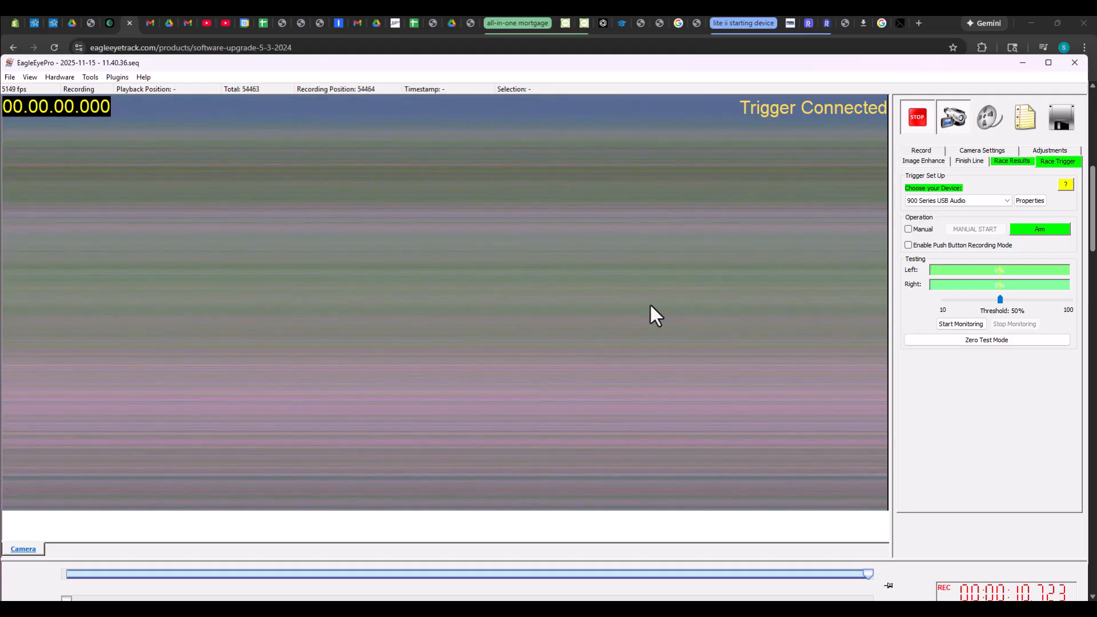
click(915, 118)
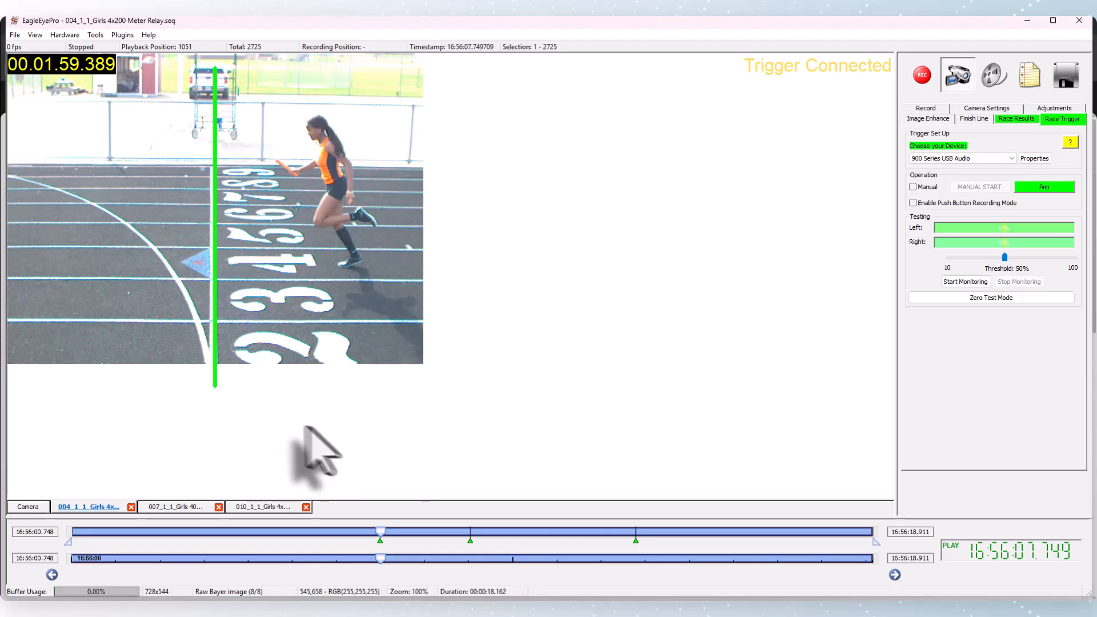
- Review the bookmarked finishers at the finish line in the Girls 4x200 Meter Relay, 400 Meter Dash and 4x400 Meter Relay recordings
scroll(298, 425, down, 7)
scroll(294, 420, down, 20)
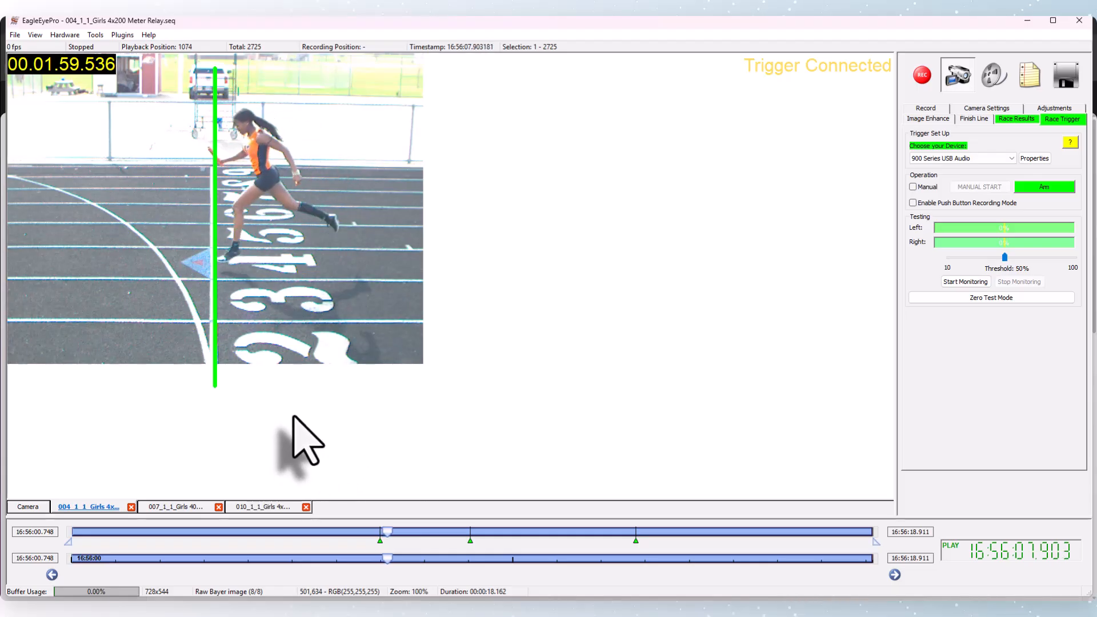
click(177, 506)
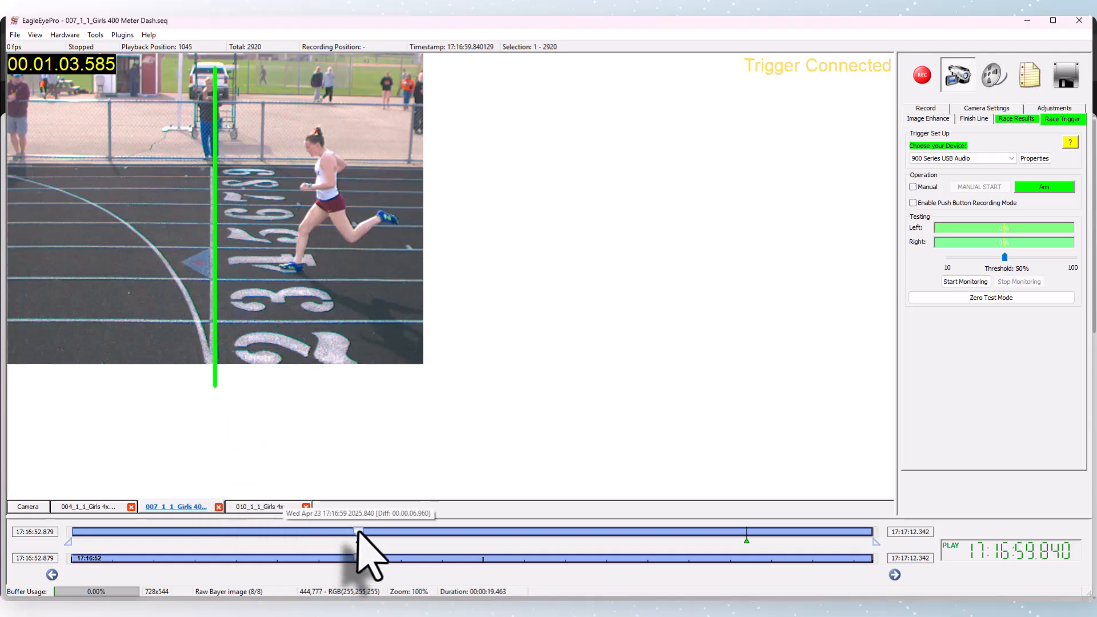
click(260, 507)
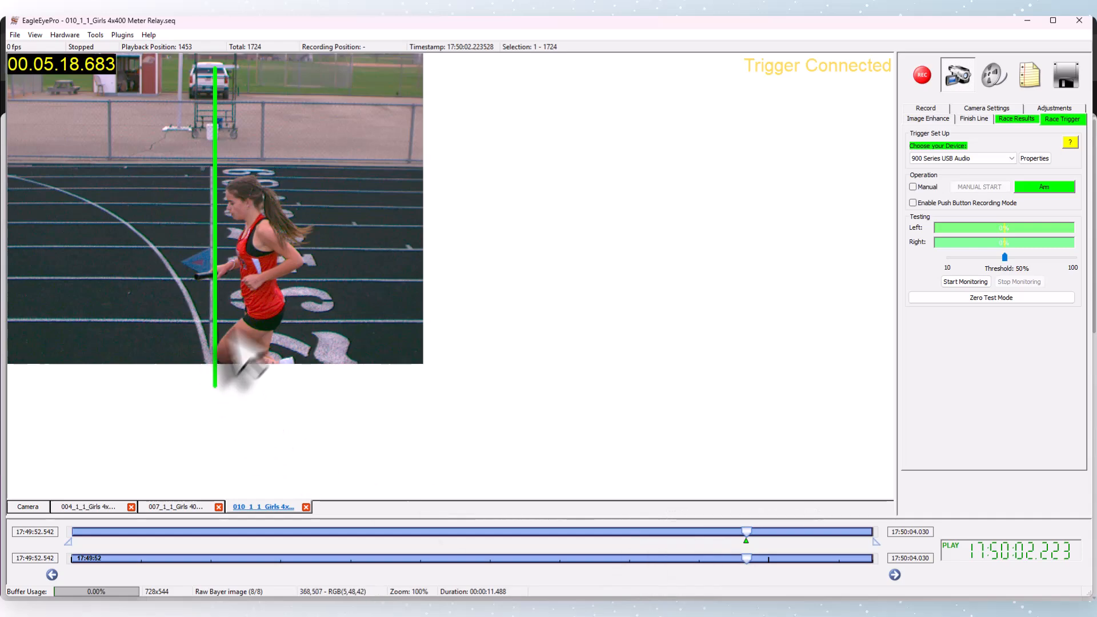
scroll(260, 293, down, 4)
scroll(274, 315, down, 11)
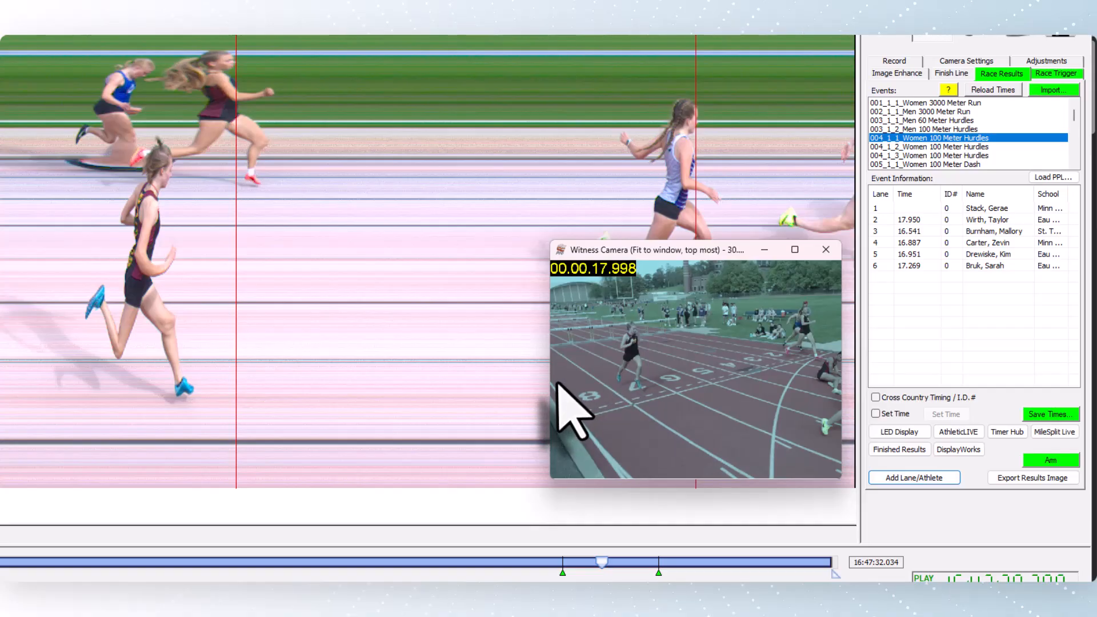
- Mark the trailing hurdler's torso in 004_1_1_Women 100 Meter Hurdles and assign that time to a newly added lane 7
drag(164, 245, 160, 249)
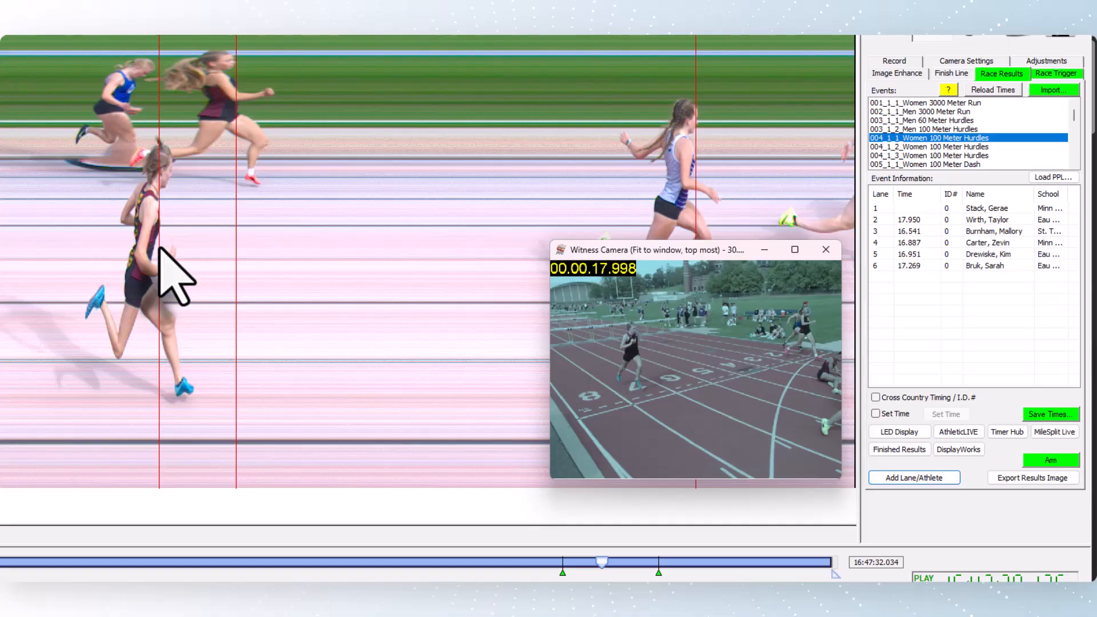
key(7)
drag(472, 248, 431, 246)
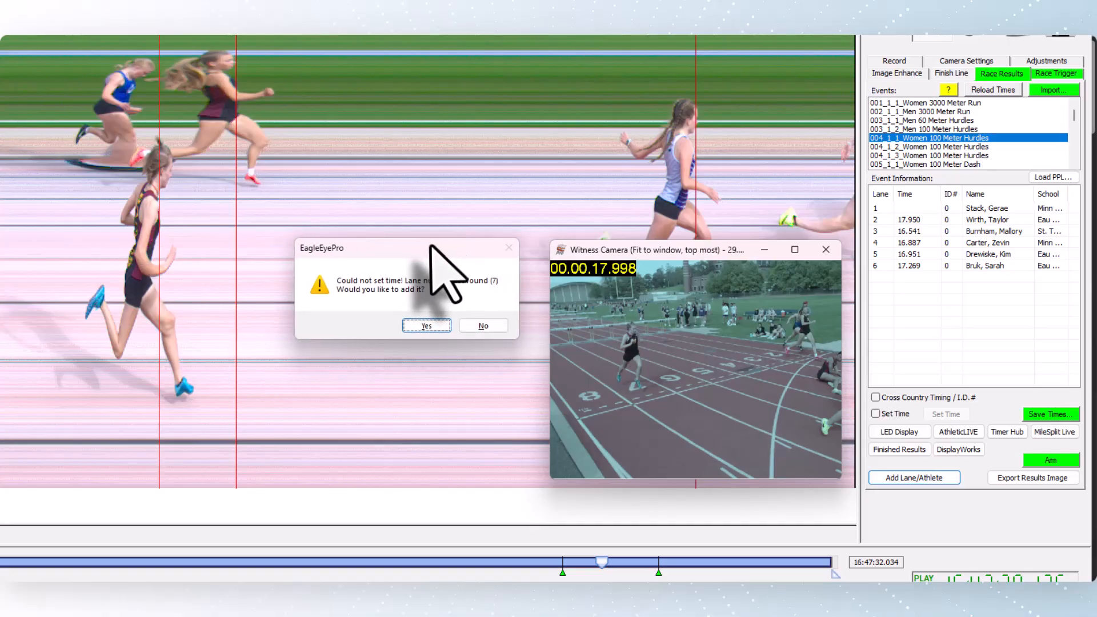
click(427, 327)
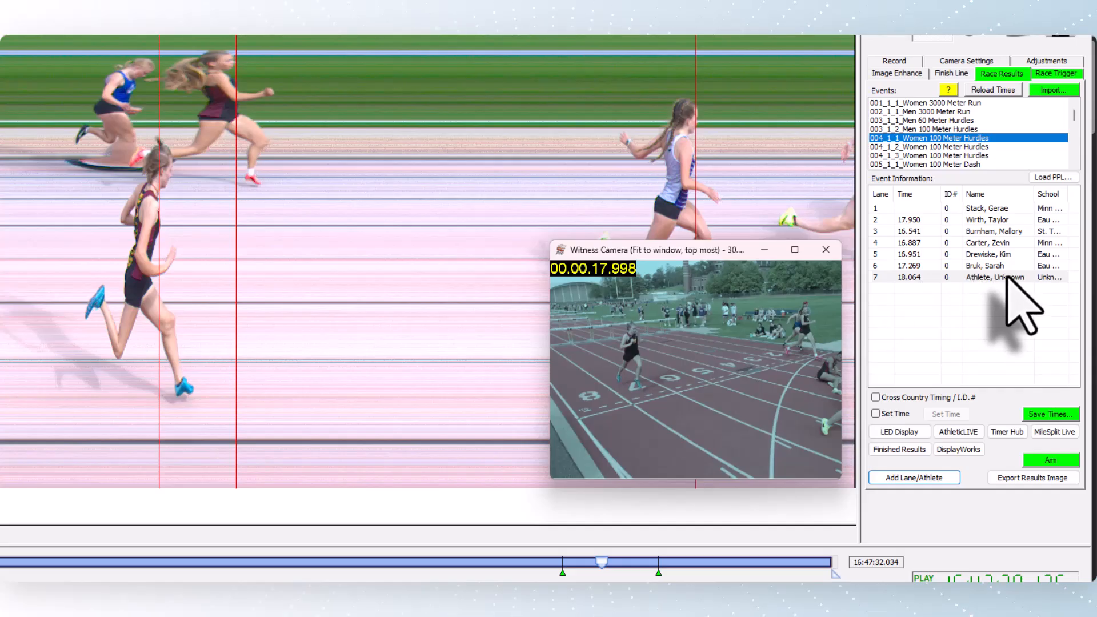
- Delete the unknown athlete's lane 7 entry from 004_1_1_Women 100 Meter Hurdles
right_click(915, 277)
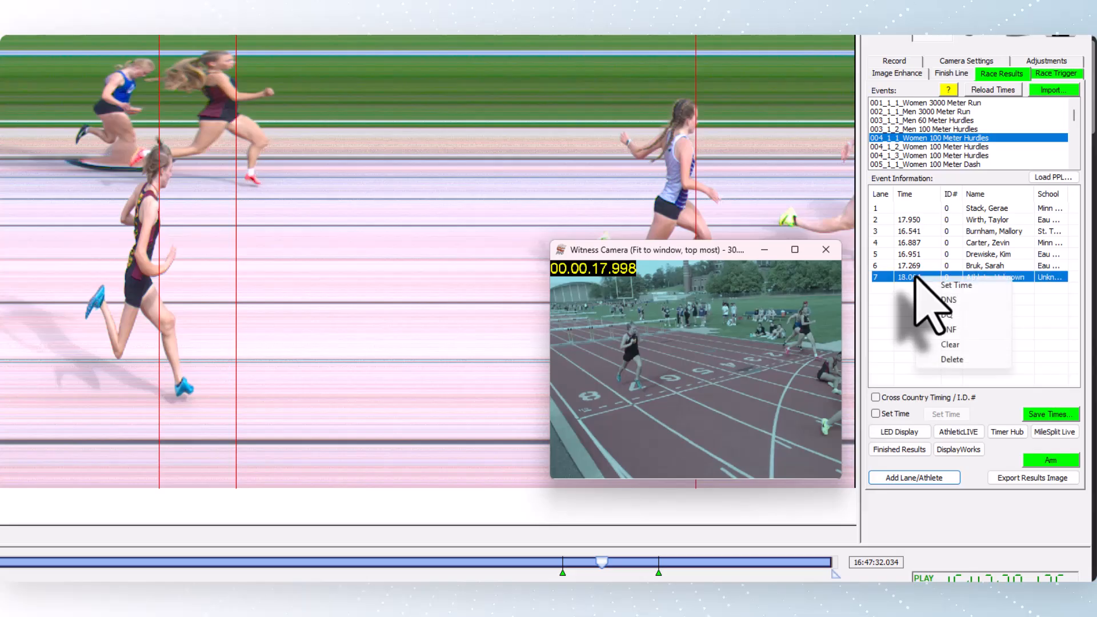
click(950, 359)
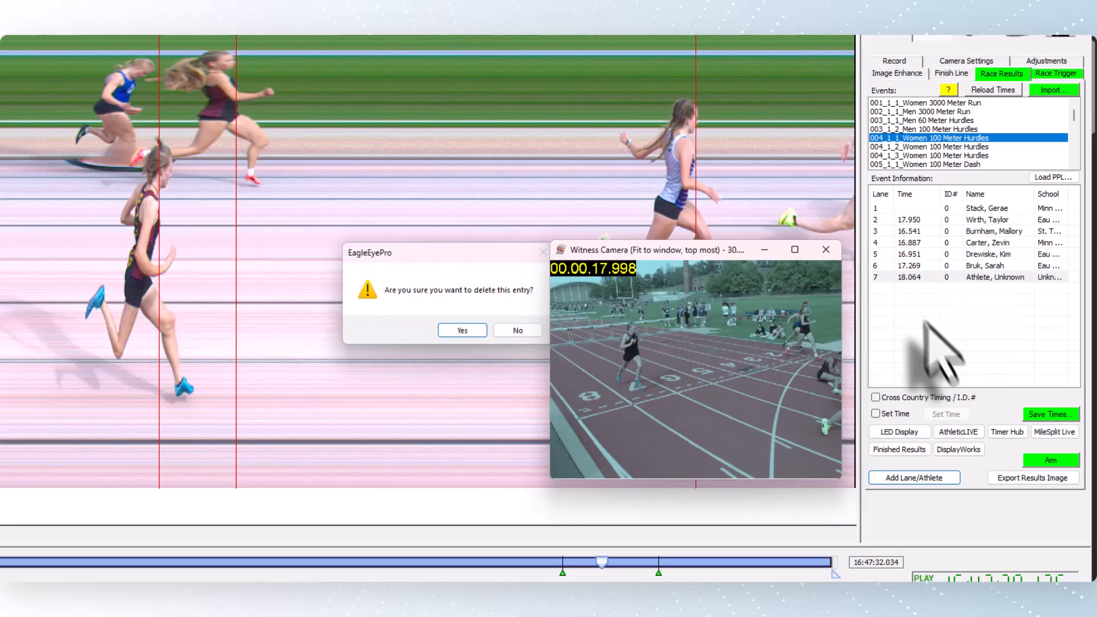
click(461, 332)
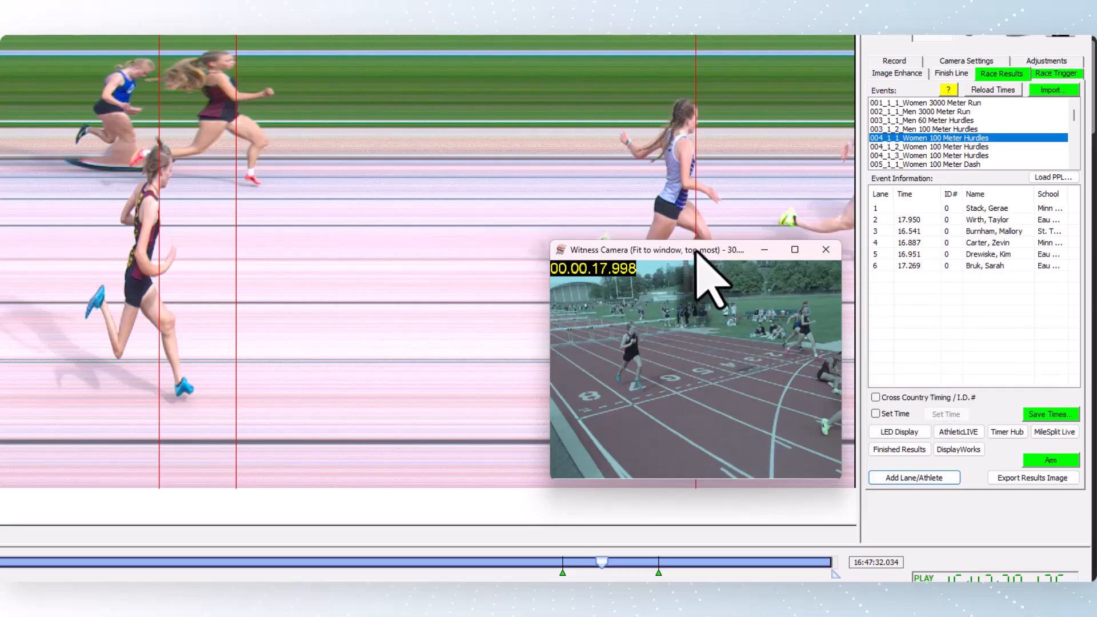
mouse_move(696, 250)
mouse_down()
mouse_move(683, 247)
mouse_move(695, 249)
mouse_up()
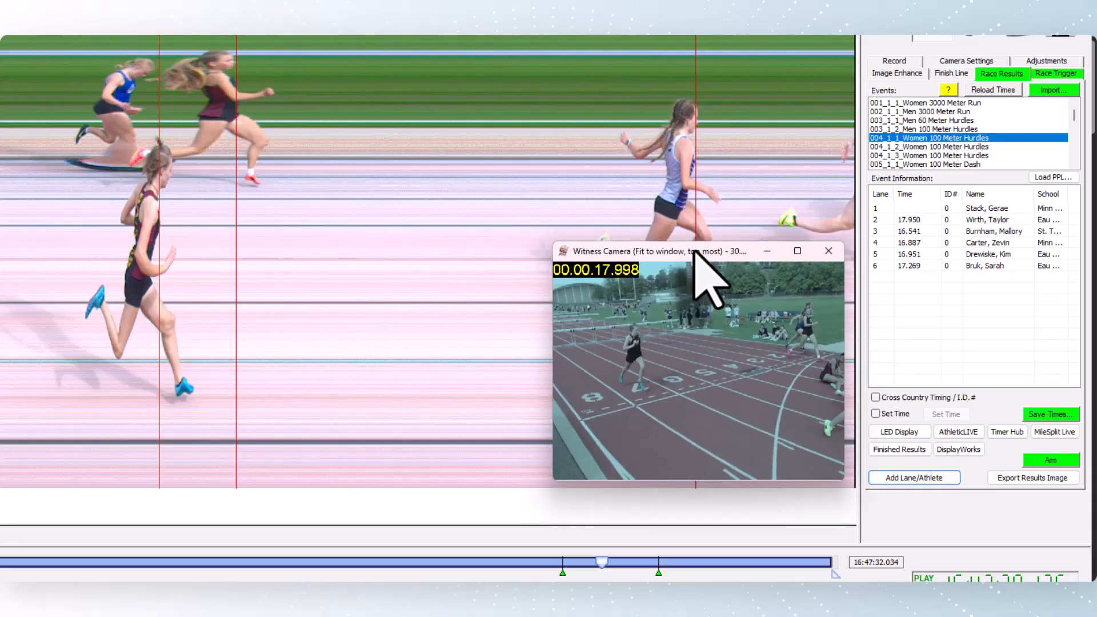
- Add an athlete to lane 7 by entering their athlete ID, and assign them the trailing hurdler's torso time
click(916, 480)
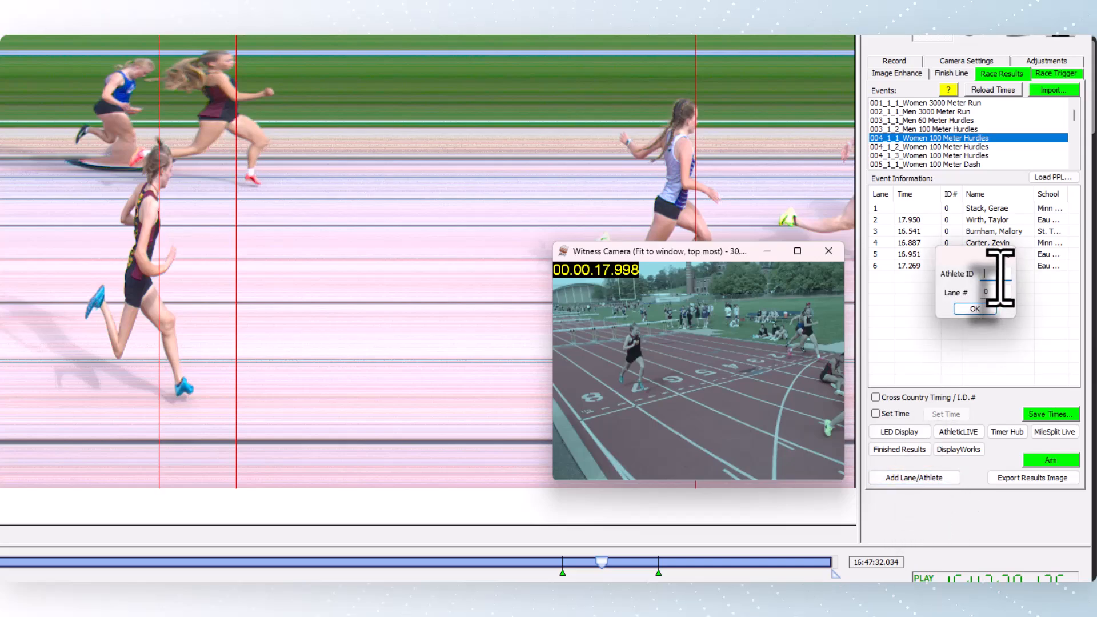
text(86)
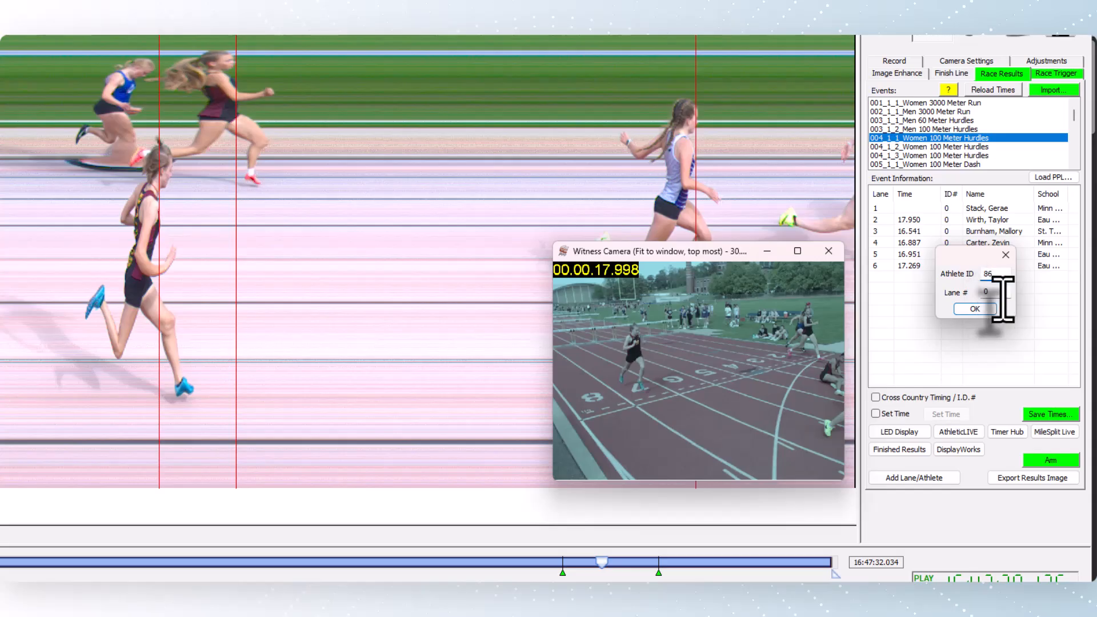
key(Tab)
text(7)
click(974, 308)
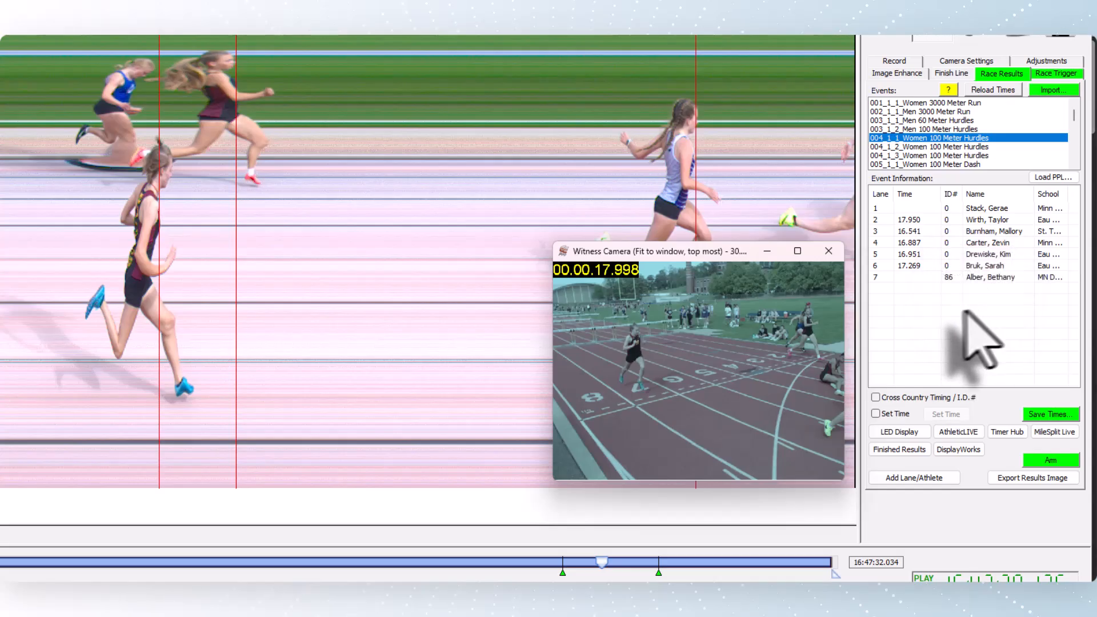
click(159, 199)
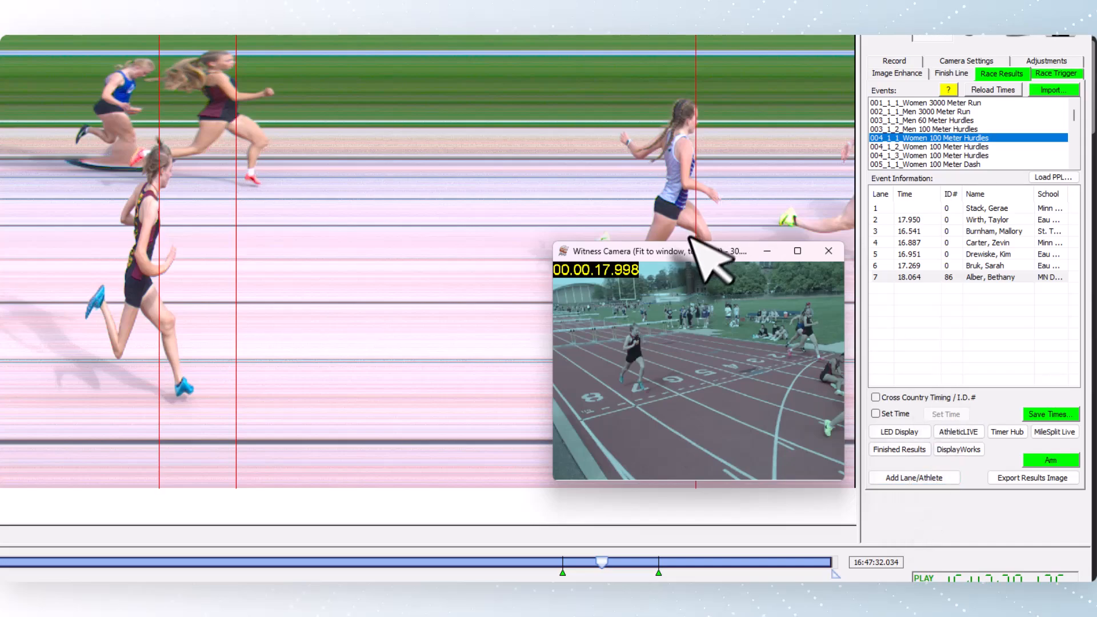
- Cue the hurdles recording back to the earlier finishers, including the fallen runner, and export the results image
drag(692, 253, 804, 323)
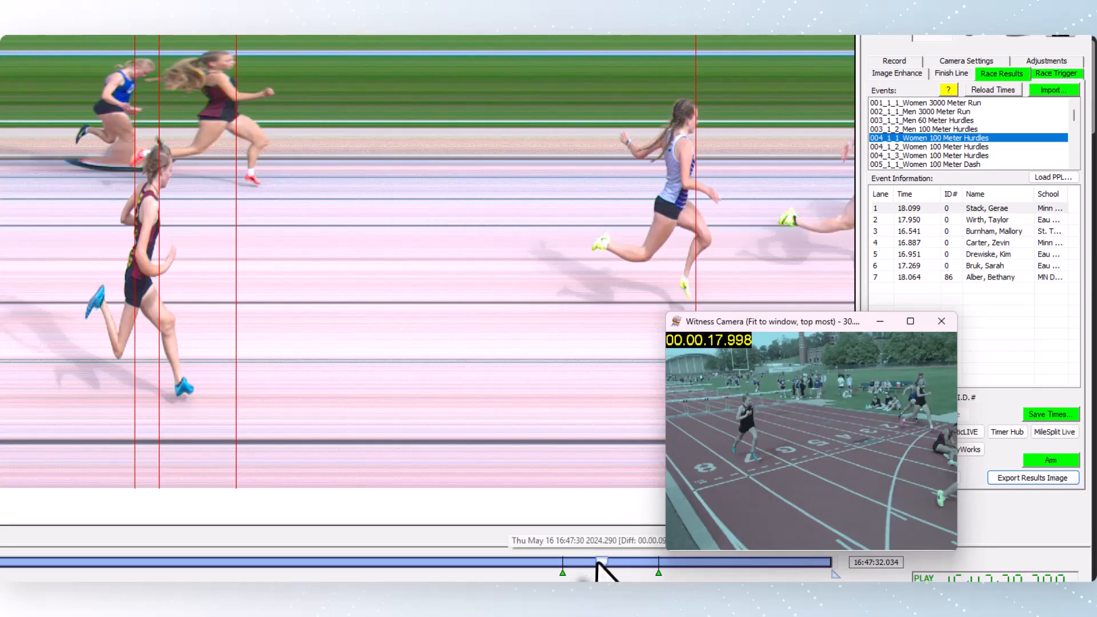
drag(601, 563, 533, 542)
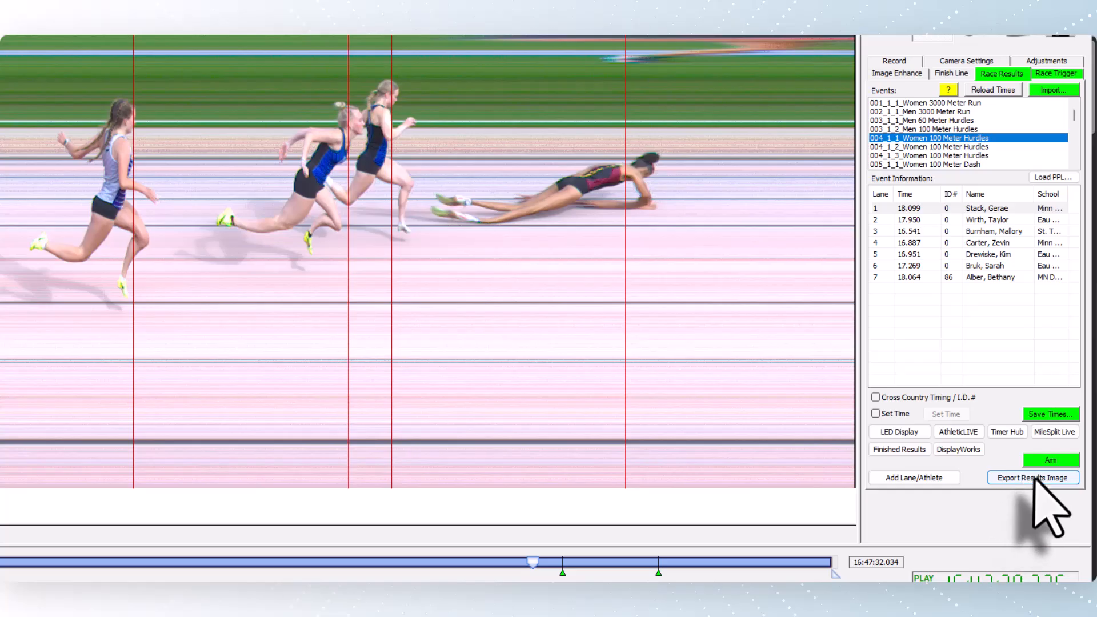
click(1035, 479)
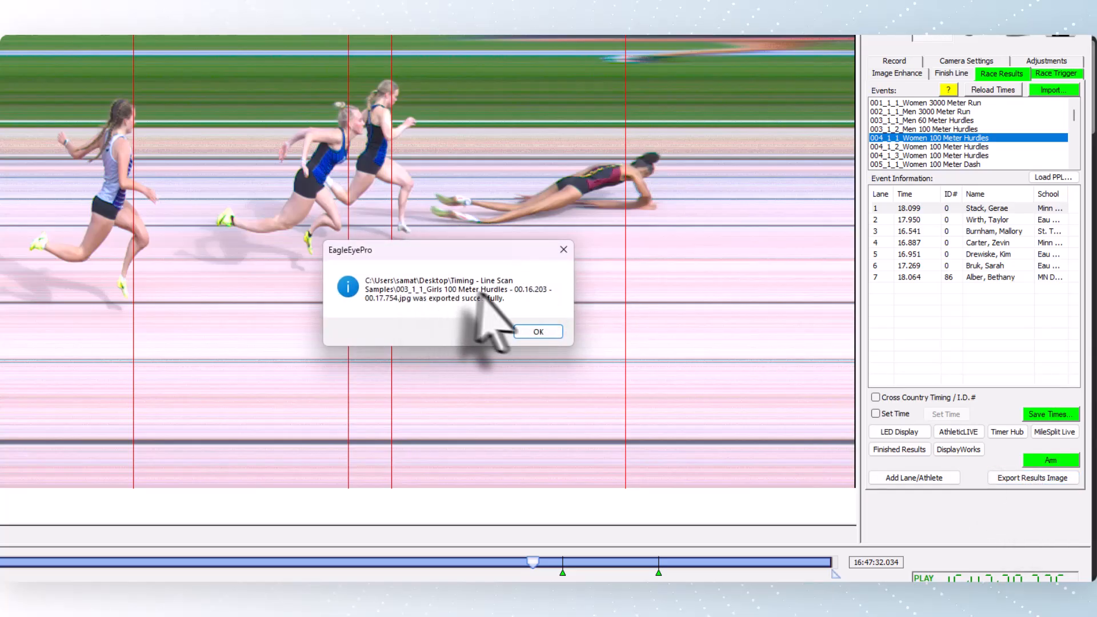
click(538, 332)
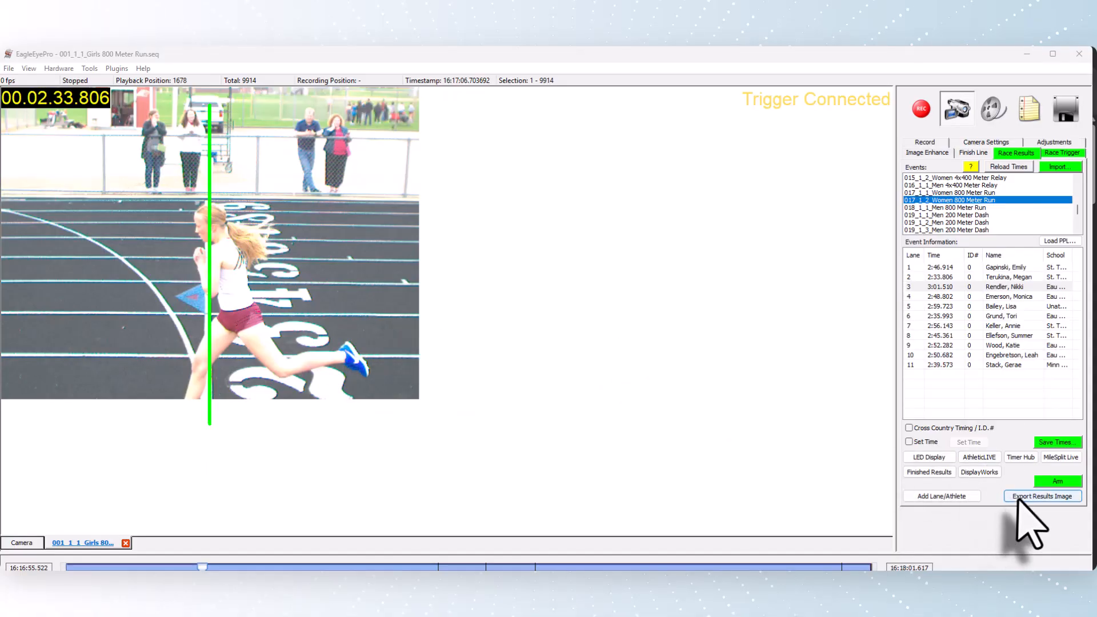
- Export the results image for the Girls 800 Meter Run finisher at 02:33.806 and review the exported picture before closing it
click(1061, 497)
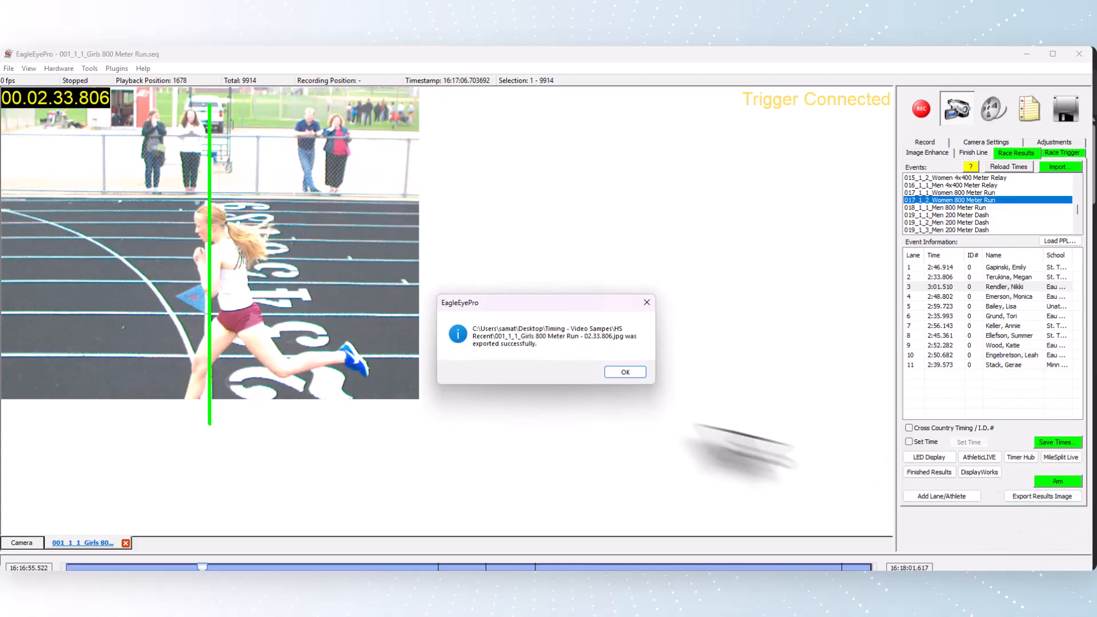
click(622, 370)
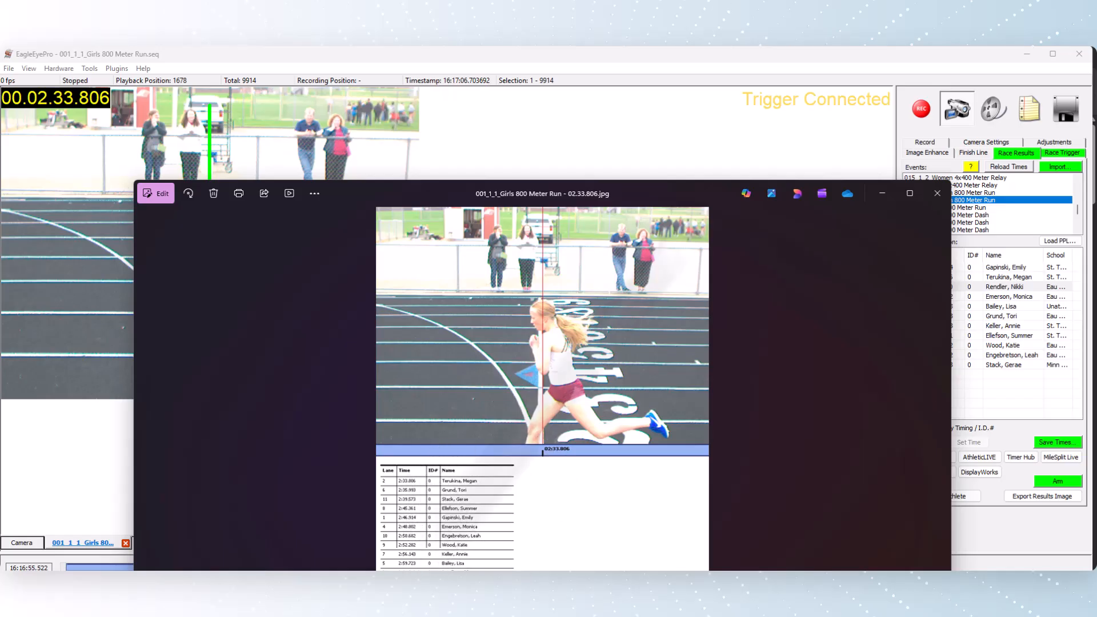
drag(679, 191, 898, 175)
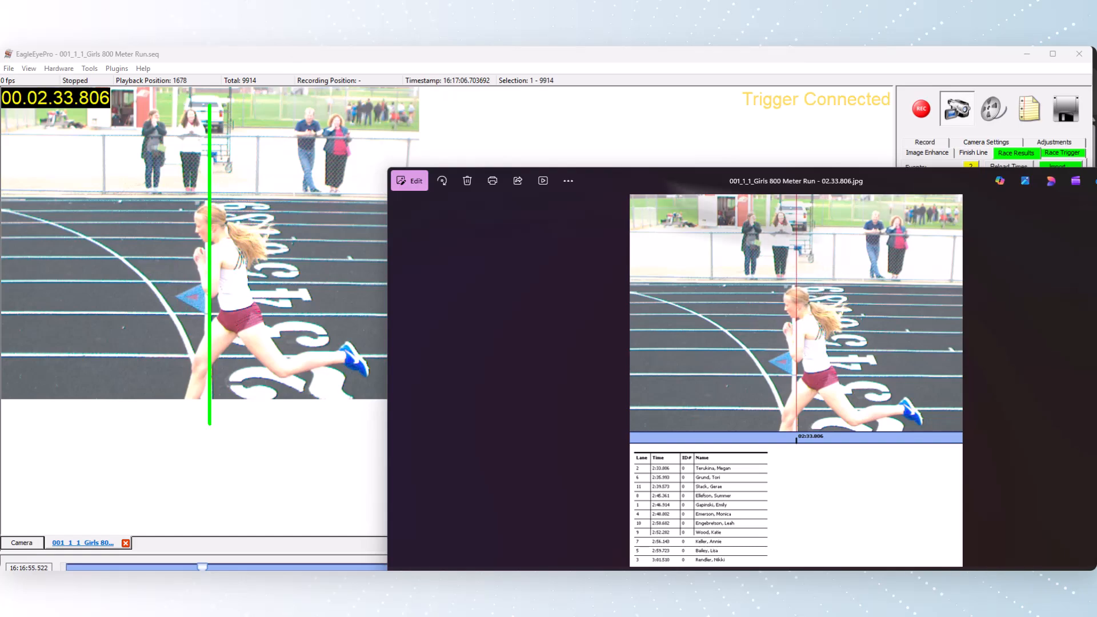
drag(657, 184, 699, 166)
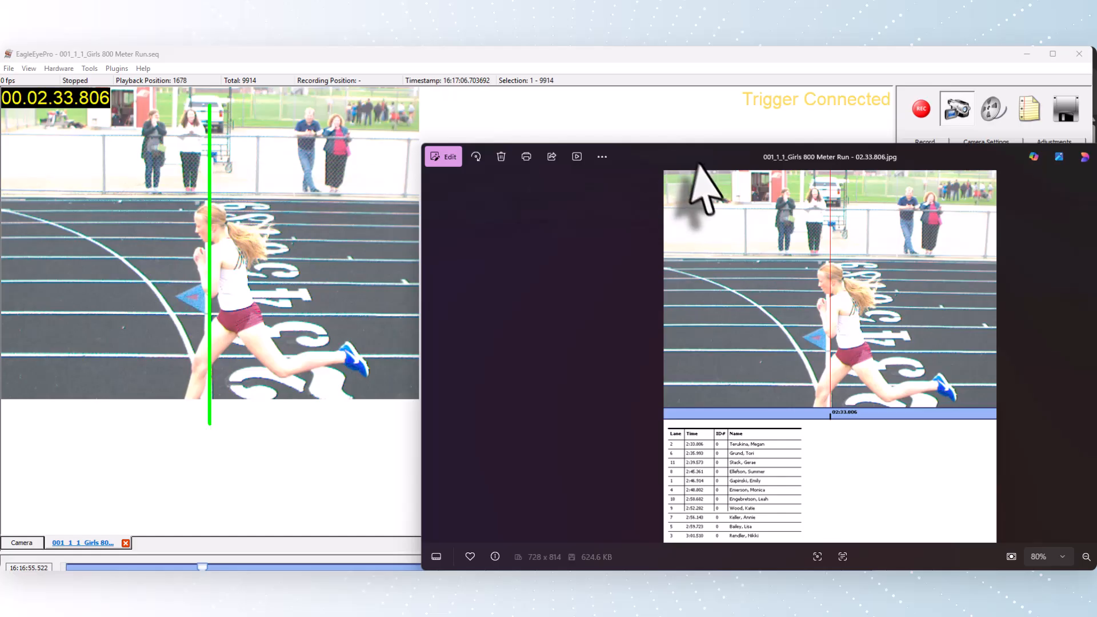
drag(694, 174, 670, 147)
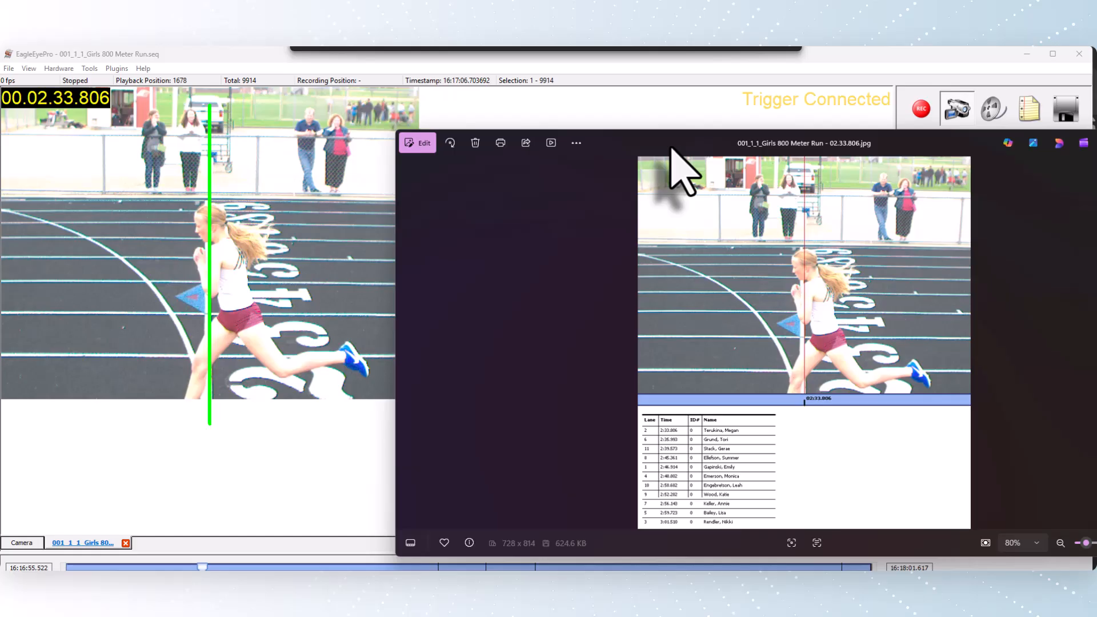
drag(671, 148, 490, 148)
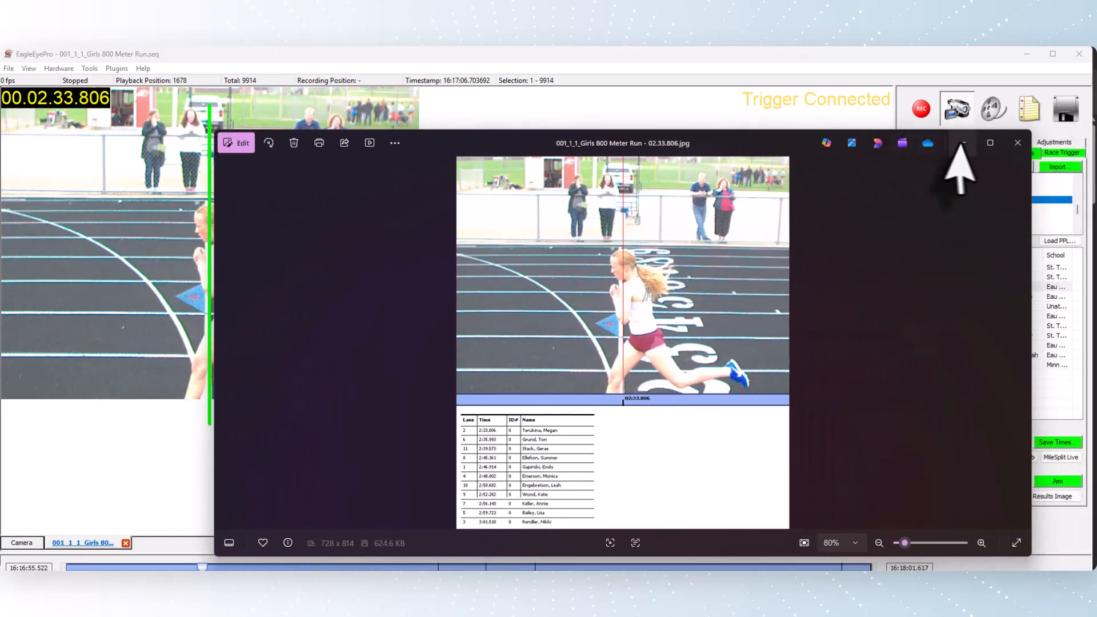
click(1018, 144)
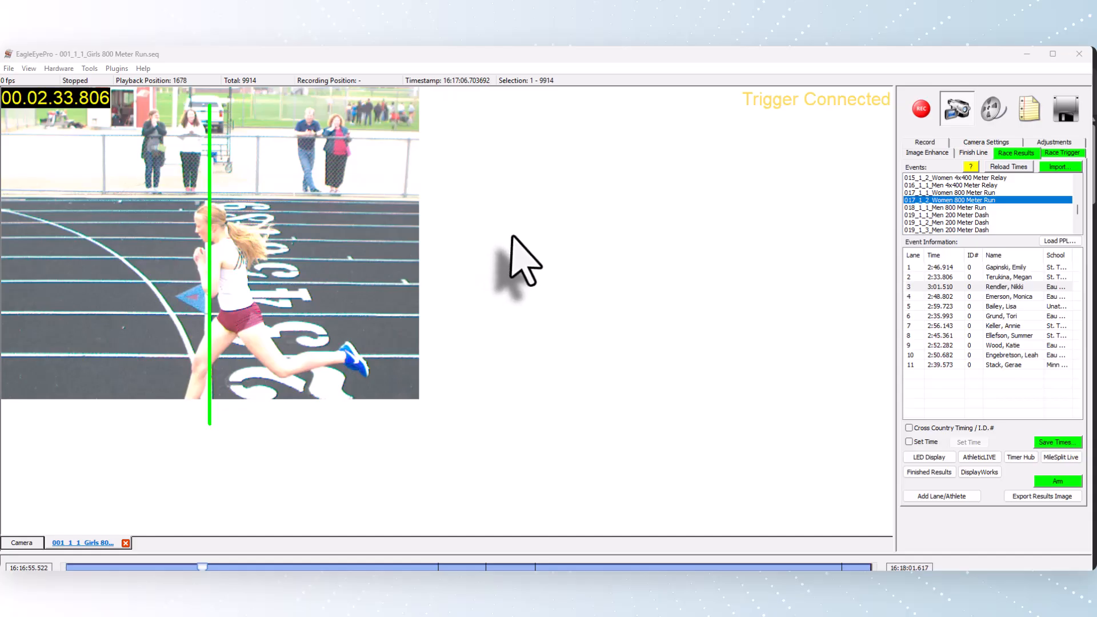